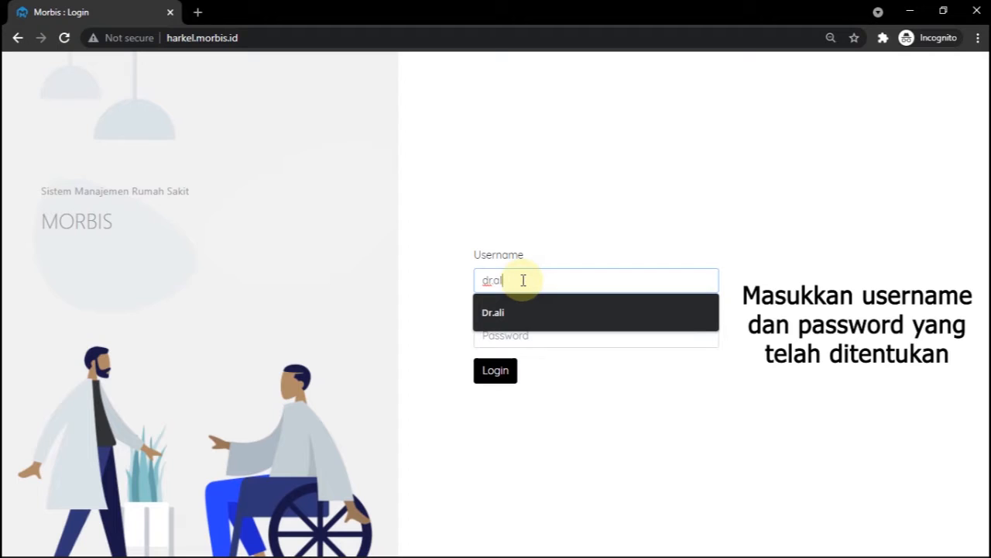
- Log in with the account password and open the Pelaksanaan Pelayanan transaction page
left_click(530, 336)
type("•")
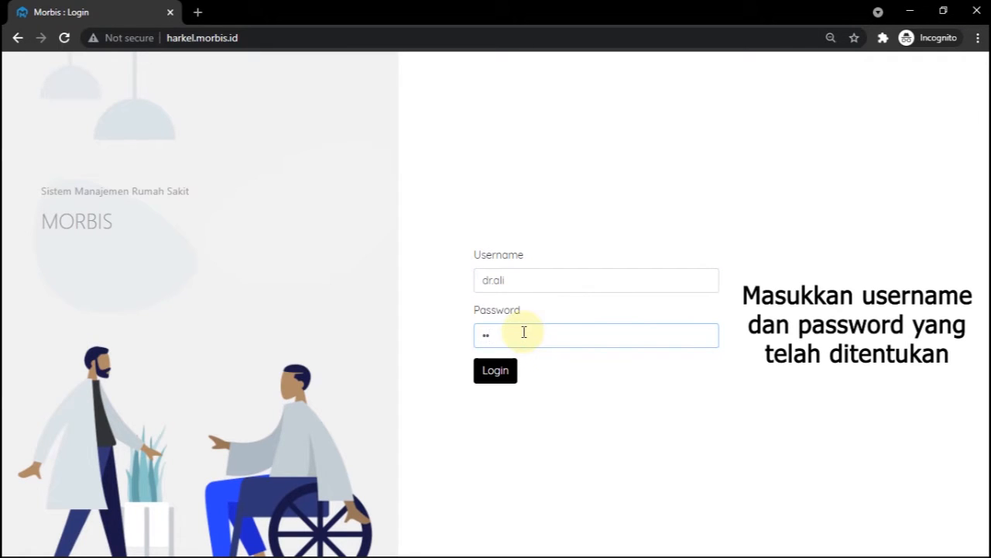
left_click(493, 375)
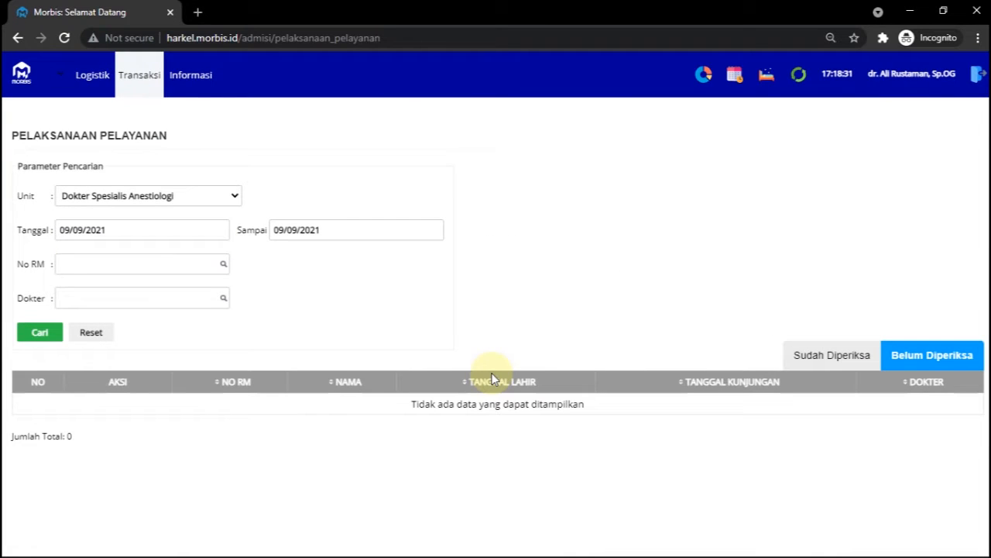
left_click(143, 84)
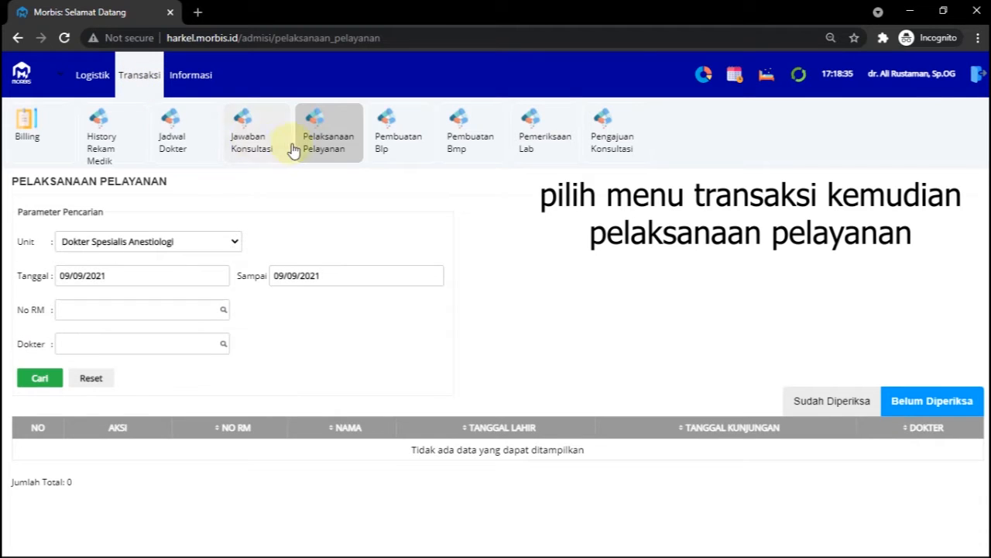
left_click(329, 141)
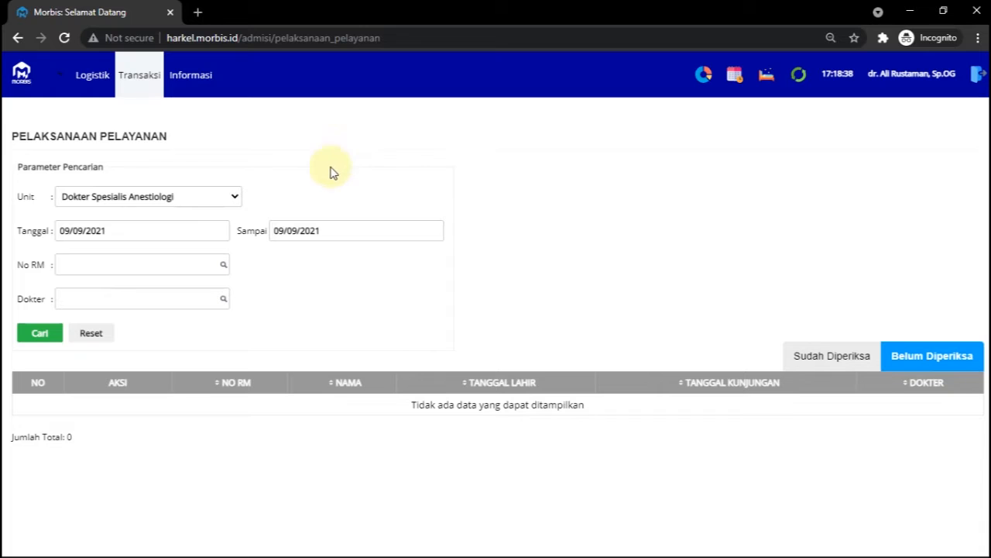
left_click(206, 198)
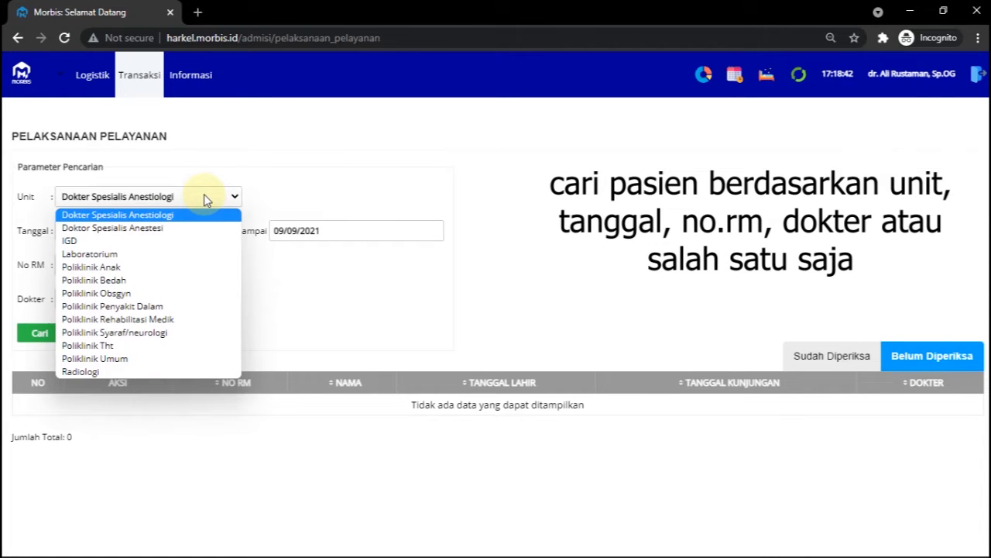
left_click(205, 197)
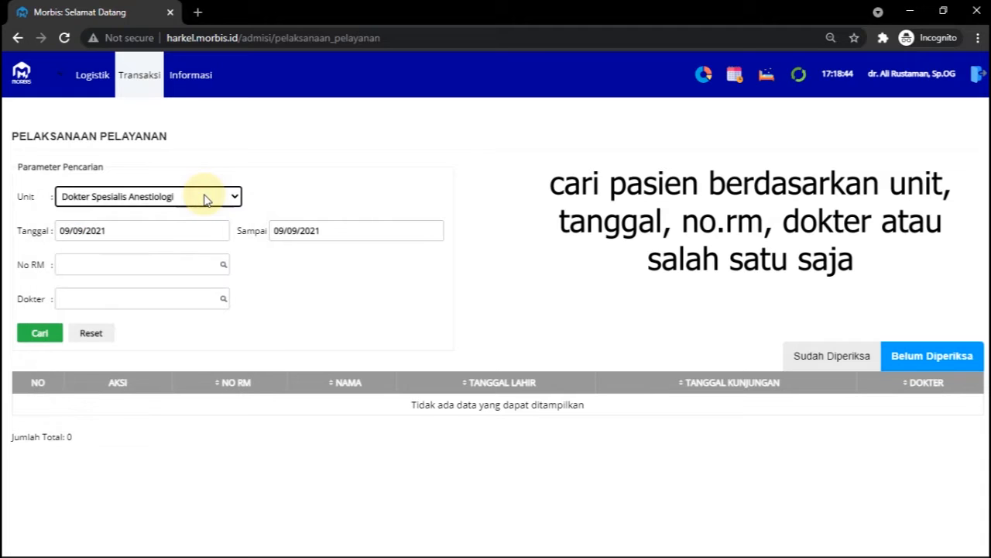
left_click(196, 226)
left_click(345, 230)
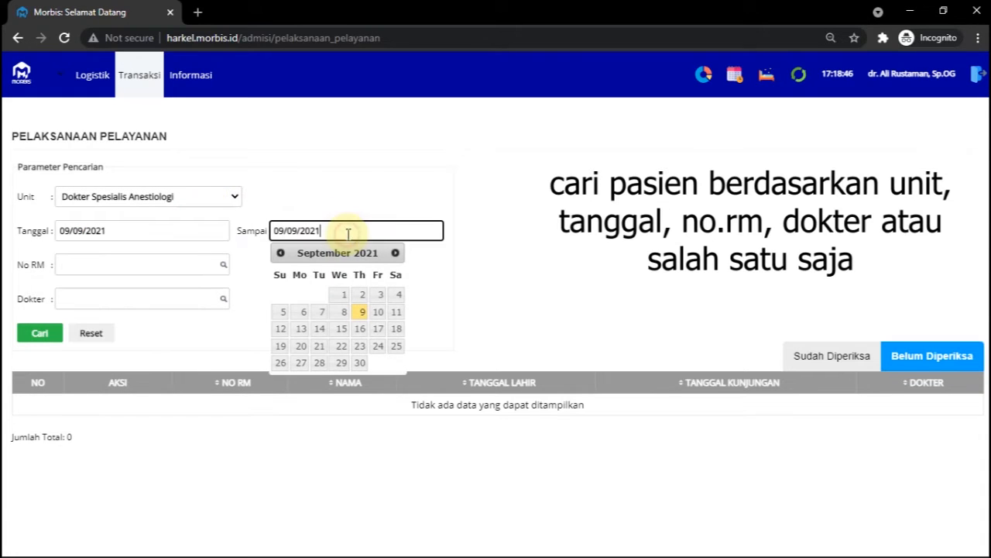
left_click(149, 266)
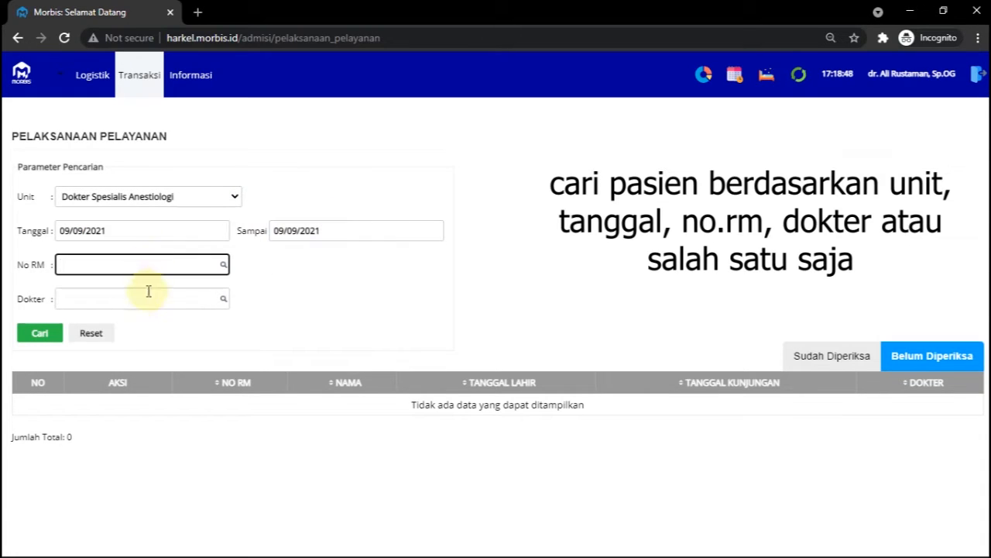
left_click(147, 296)
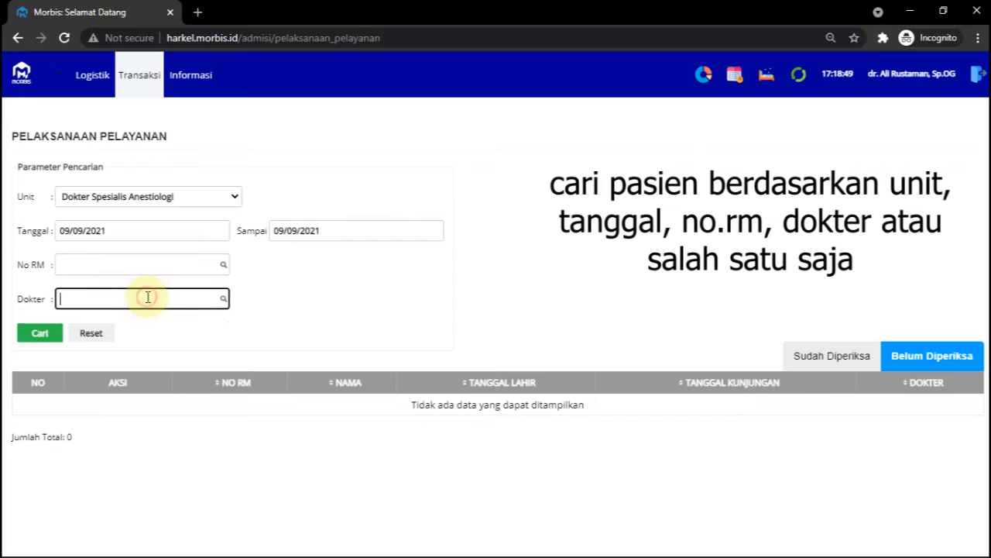
- Search for patients of the Poliklinik Obsgyn unit and open the detail page of the first patient in the results
left_click(206, 197)
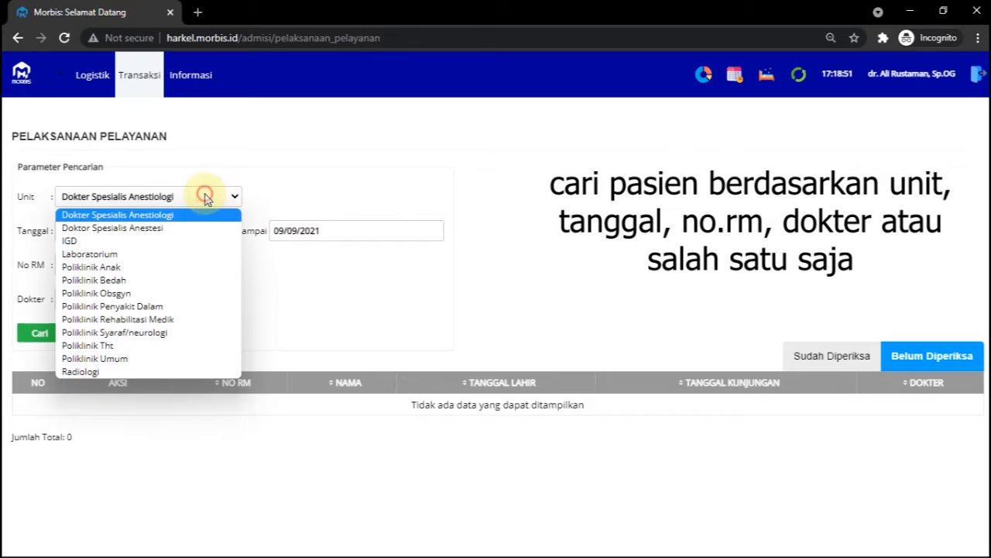
left_click(153, 294)
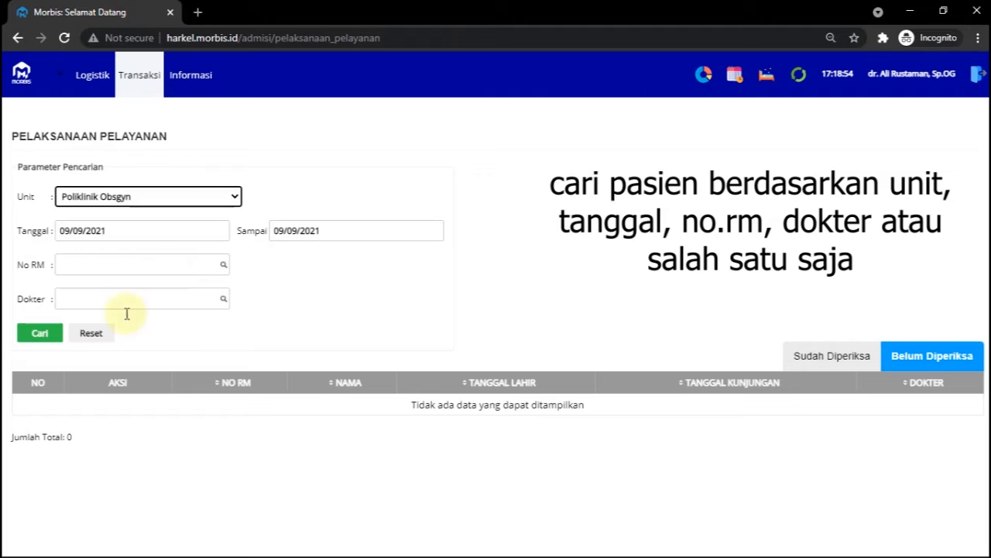
left_click(40, 335)
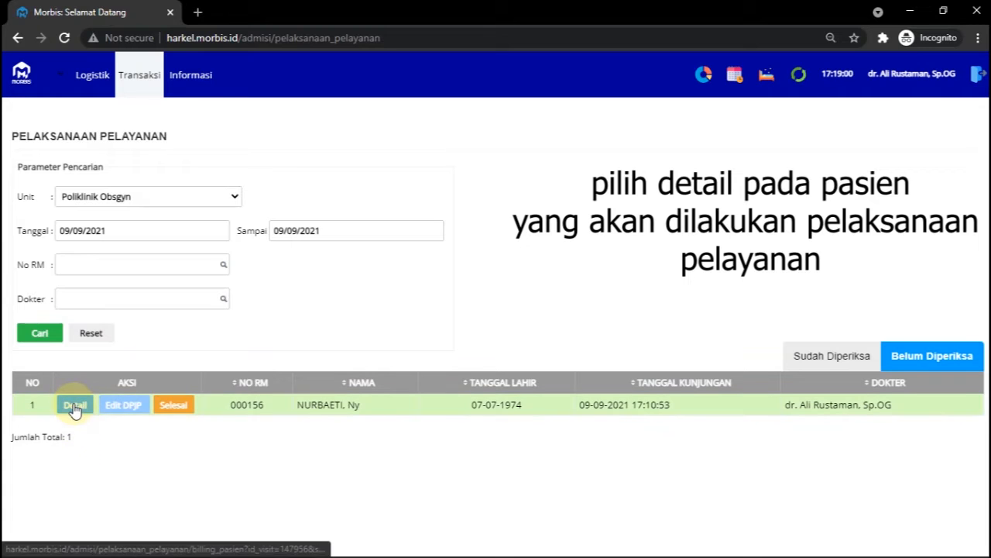
left_click(75, 409)
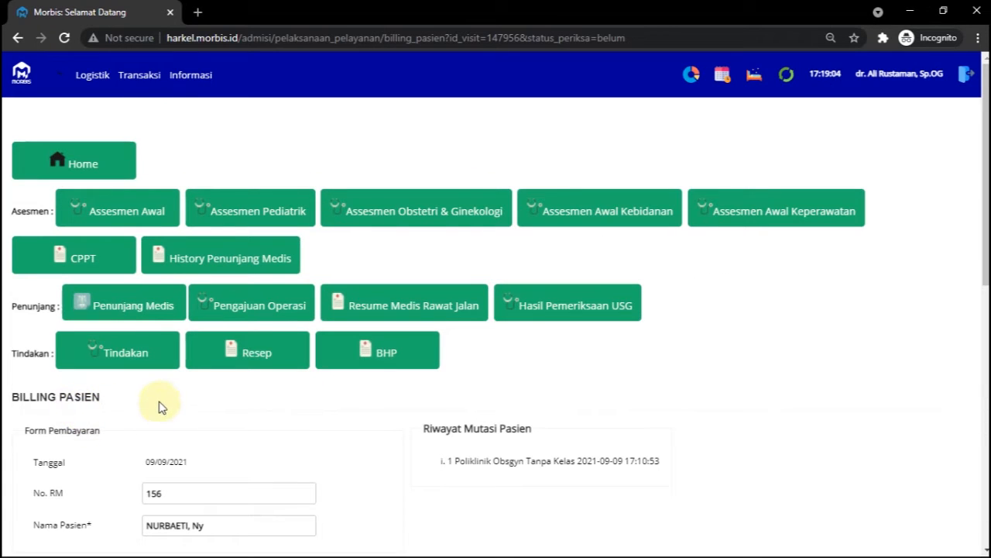
- Add a row to the patient's Tindakan form and choose the JASMED KONSUL + USG 2D tariff by searching for "usg"
left_click(115, 354)
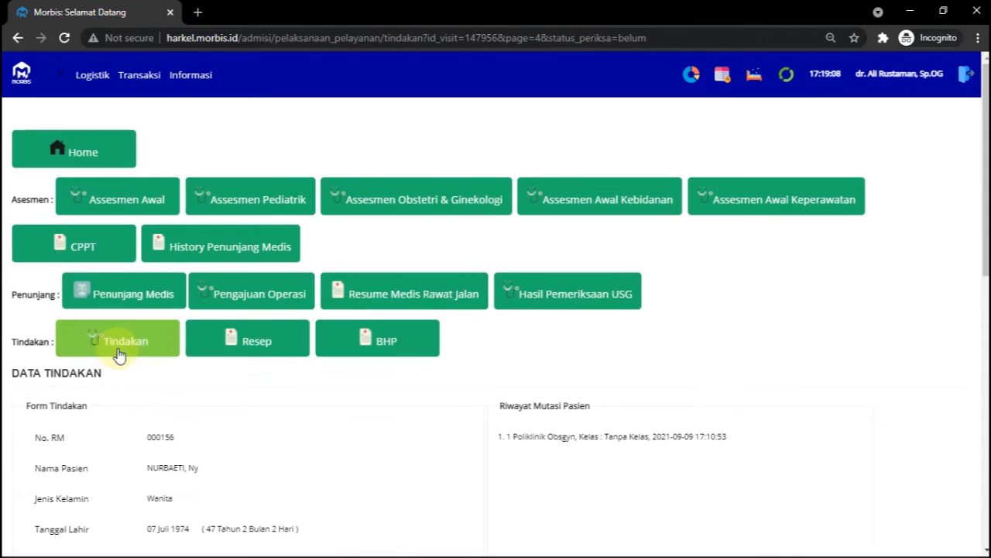
scroll(209, 396, "down", 3)
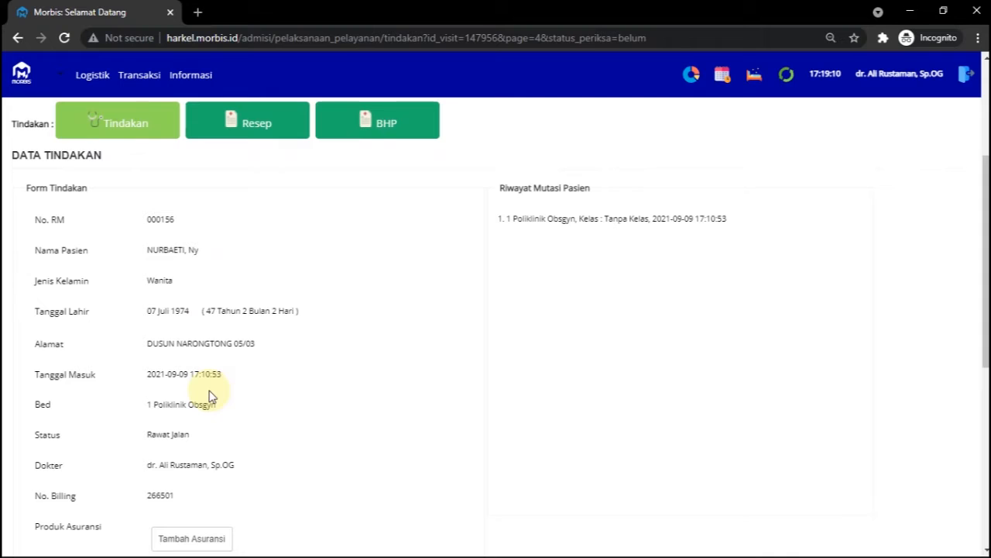
scroll(209, 396, "down", 5)
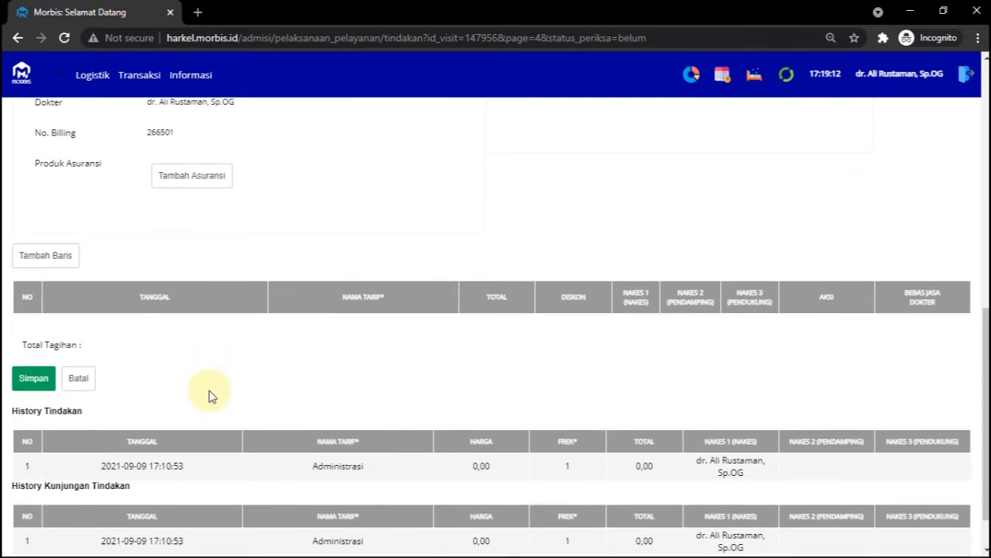
scroll(209, 396, "down", 1)
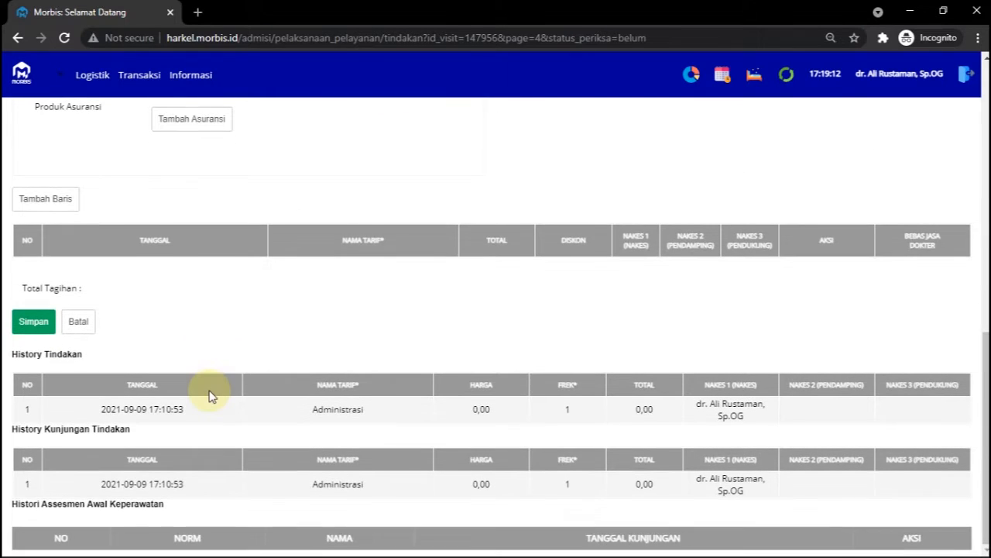
left_click(48, 203)
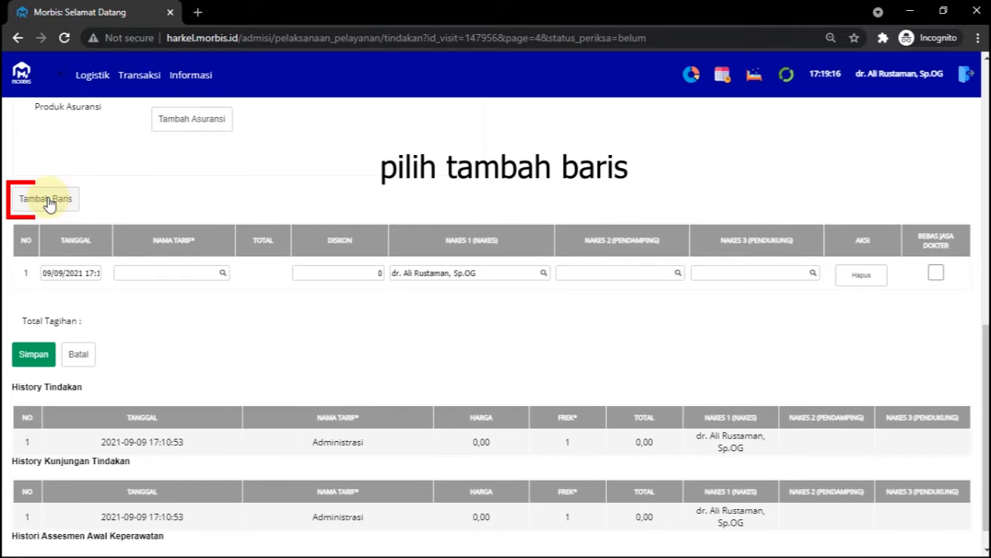
left_click(147, 272)
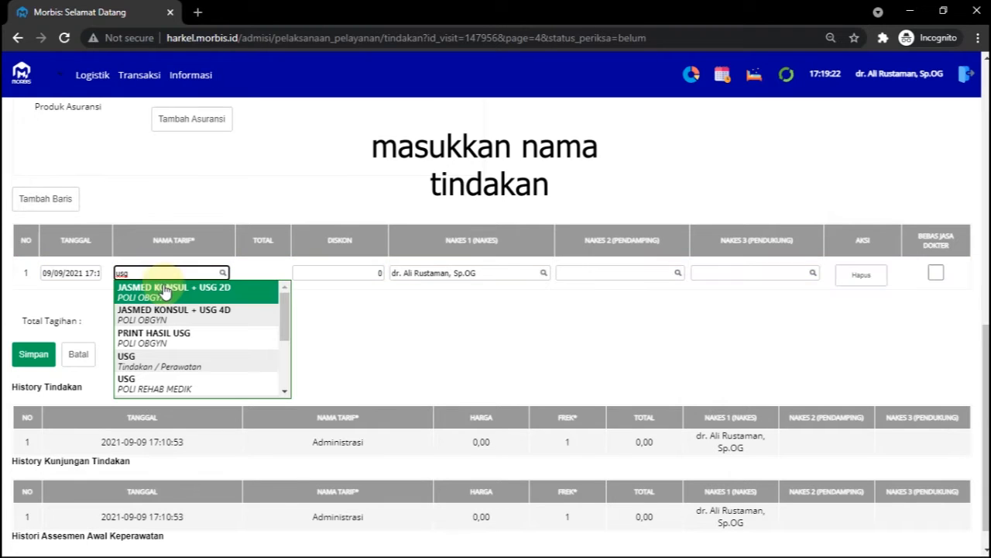
left_click(167, 292)
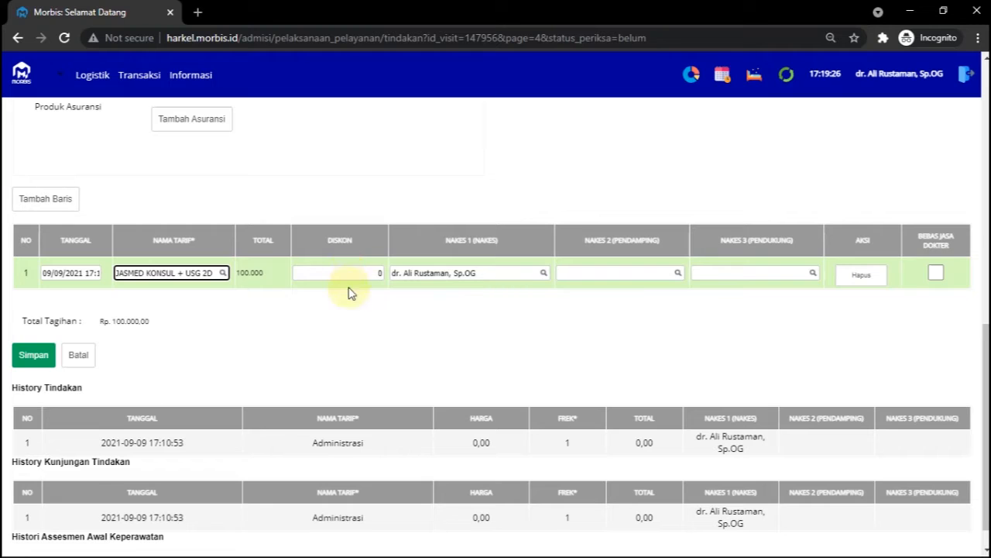
left_click(55, 203)
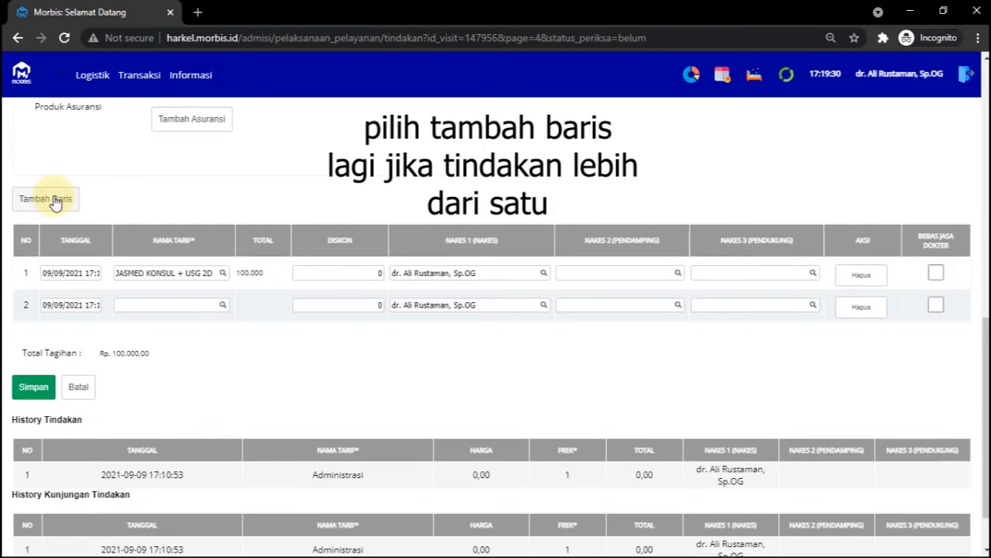
left_click(145, 307)
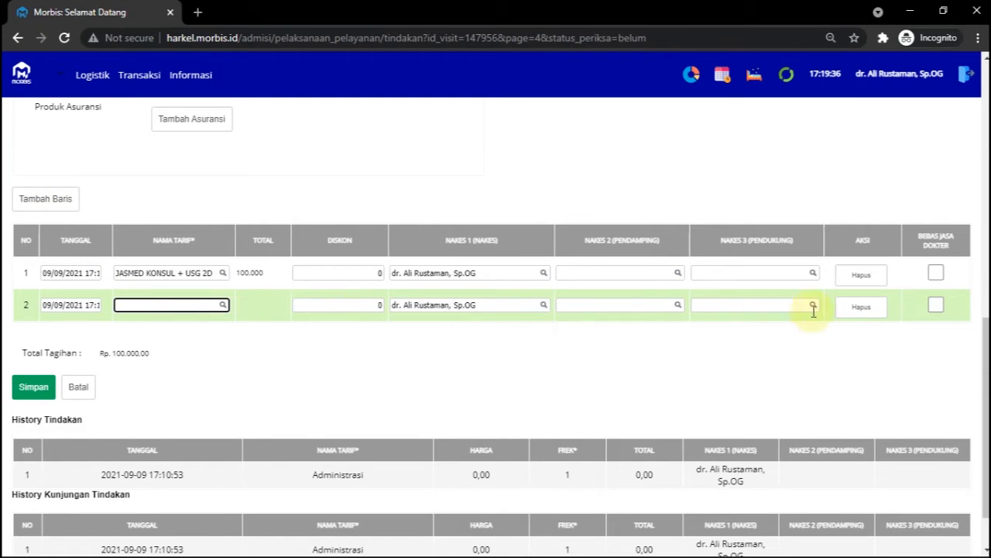
left_click(852, 312)
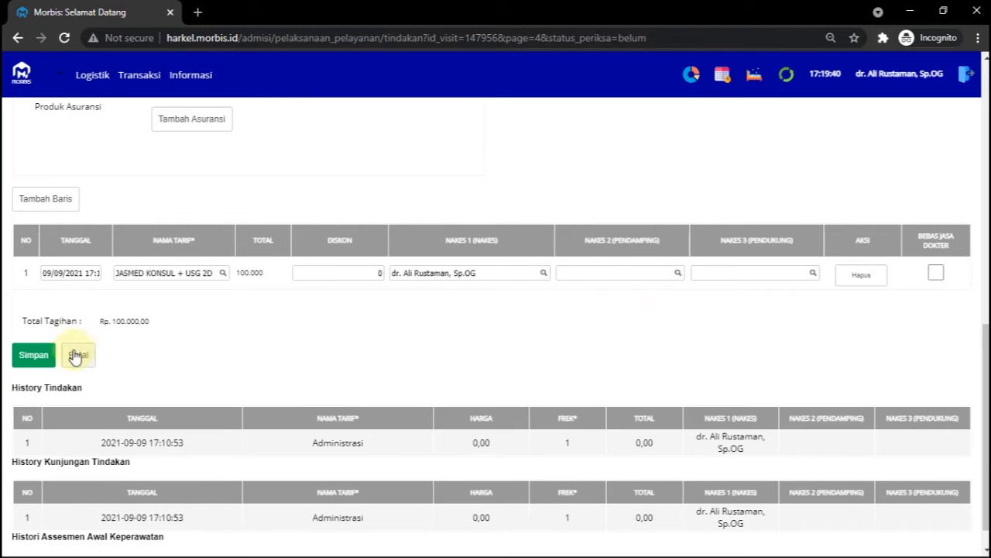
- Save the patient's procedure entry and review it in the procedure history tables
left_click(29, 361)
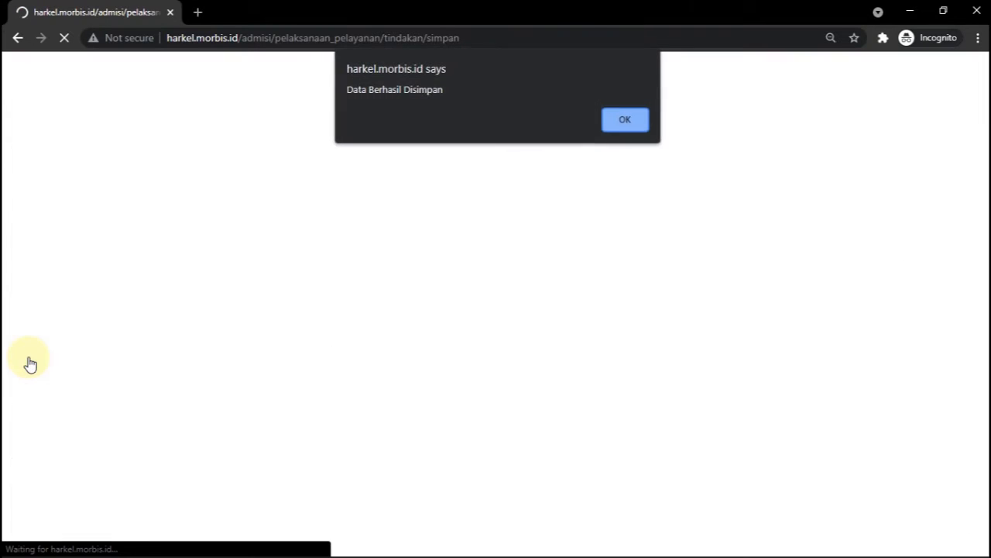
left_click(622, 120)
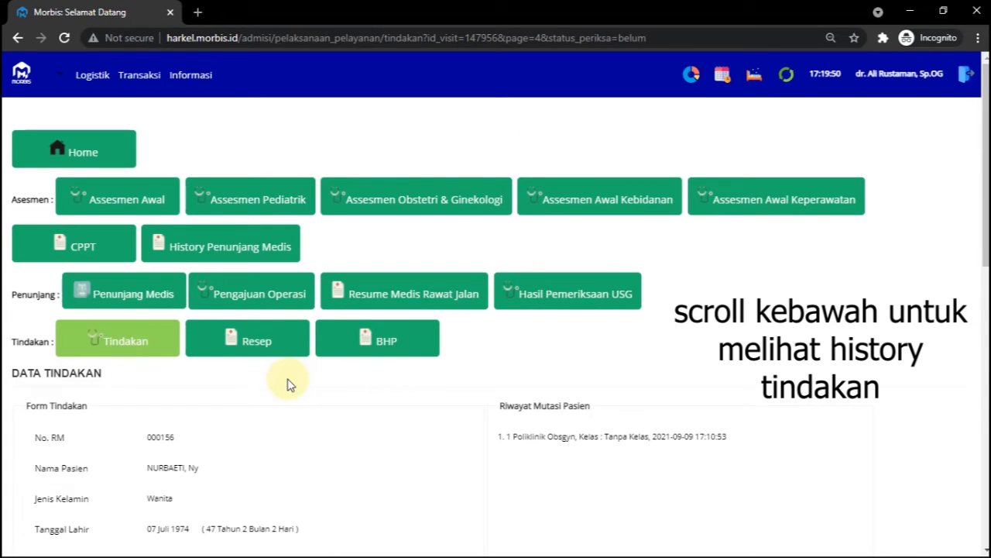
scroll(286, 385, "down", 5)
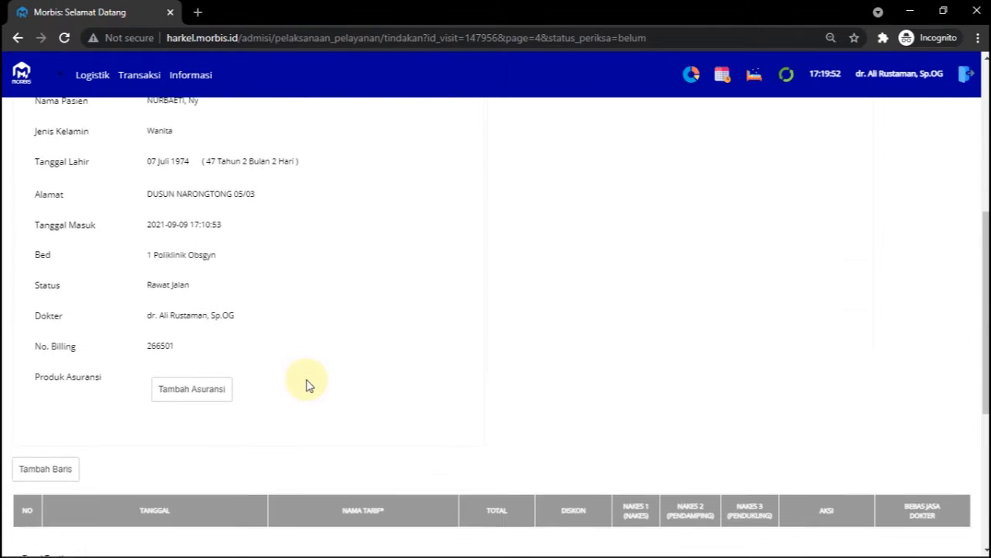
scroll(310, 387, "down", 4)
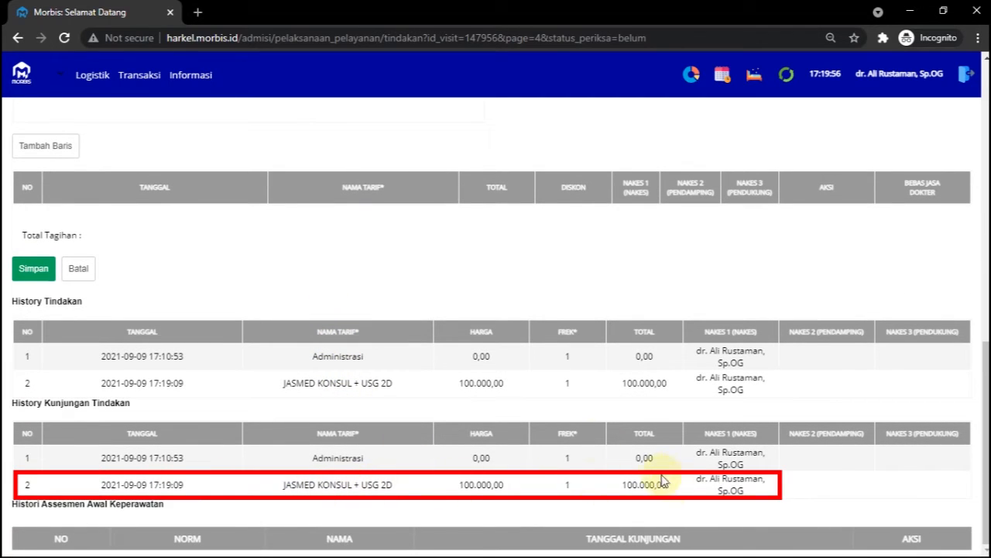
- Open the patient's Resep page and start a new prescription request
scroll(370, 383, "up", 3)
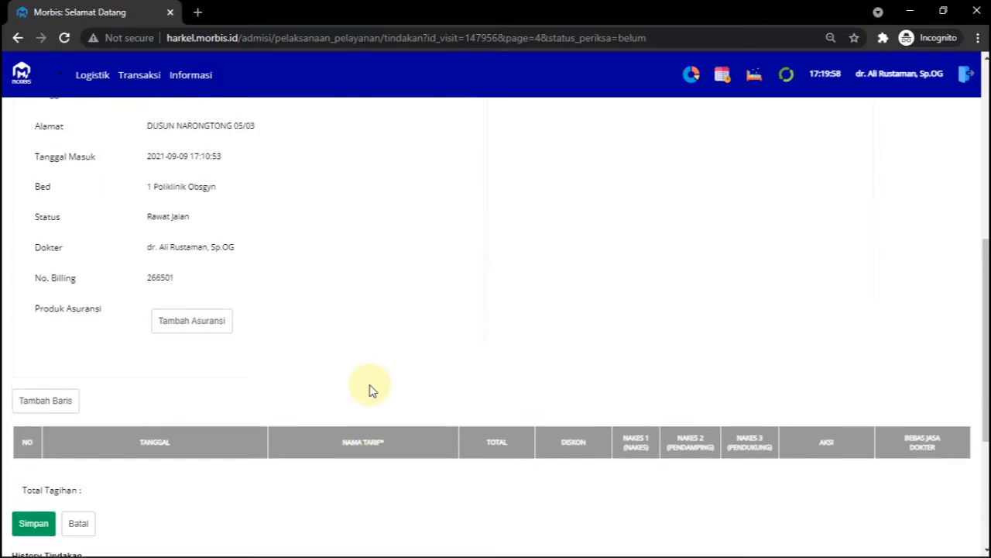
scroll(369, 390, "up", 5)
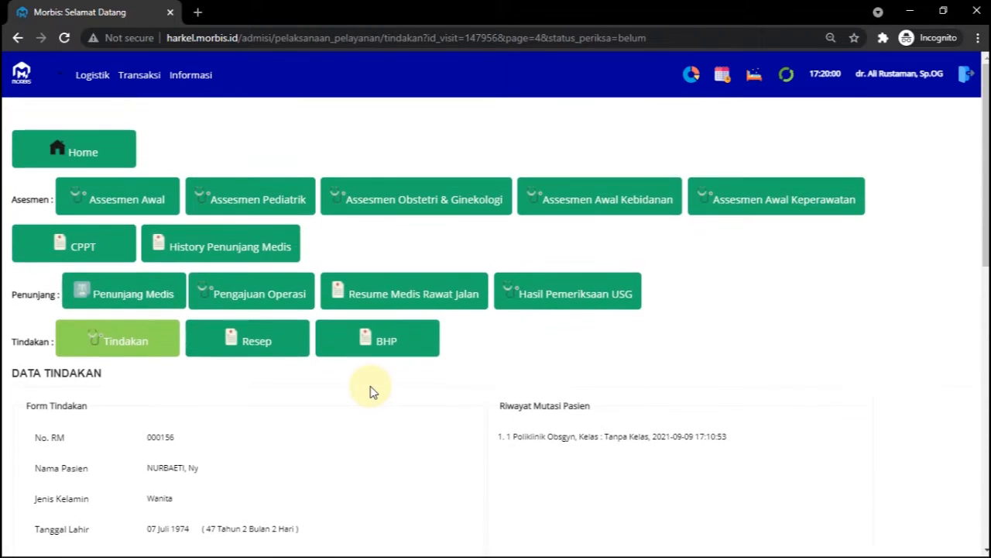
left_click(266, 341)
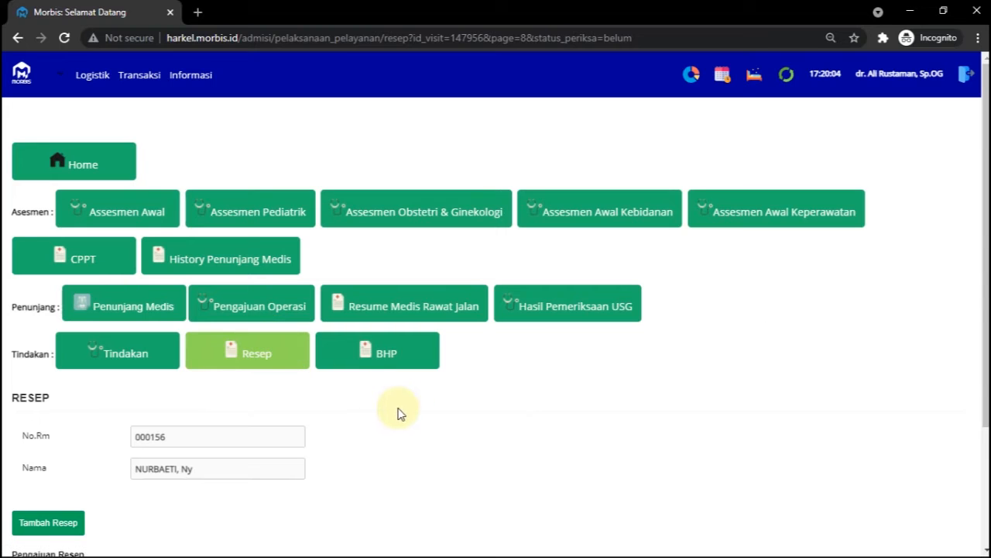
scroll(349, 403, "down", 2)
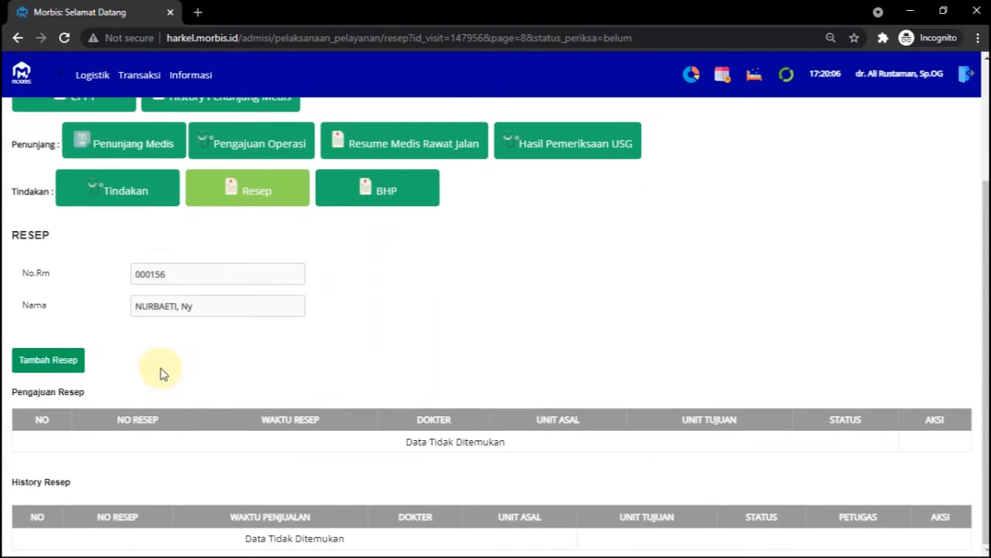
left_click(37, 367)
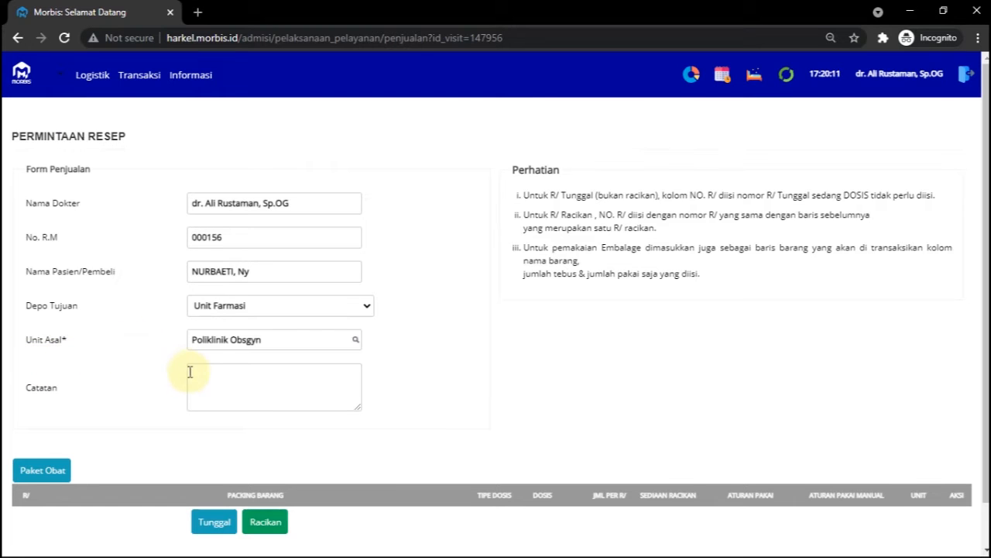
- Add a Tunggal (single-drug) row to the prescription and choose PARACETAMOL TAB 500, Tablet by searching for "par"
scroll(144, 380, "down", 1)
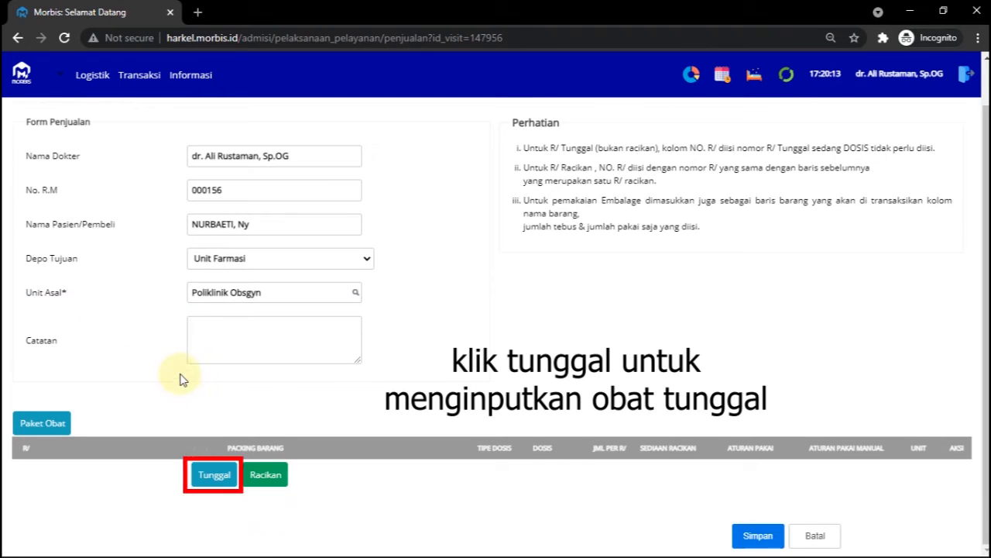
left_click(211, 477)
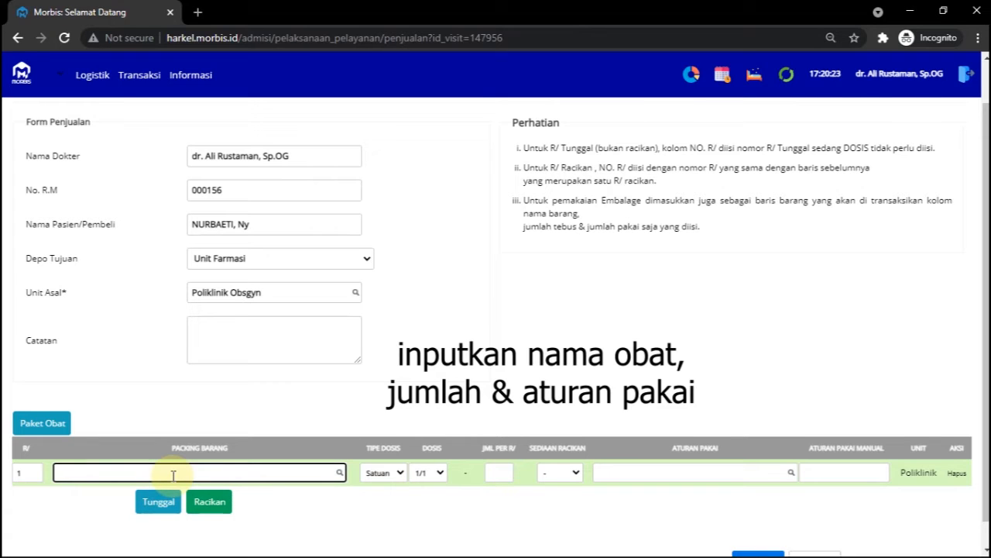
type("par")
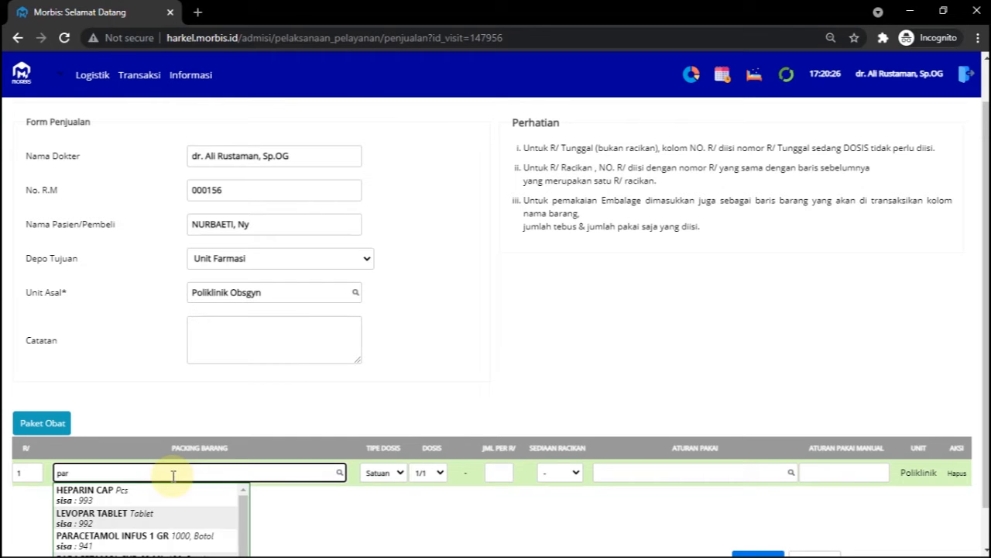
scroll(184, 474, "down", 1)
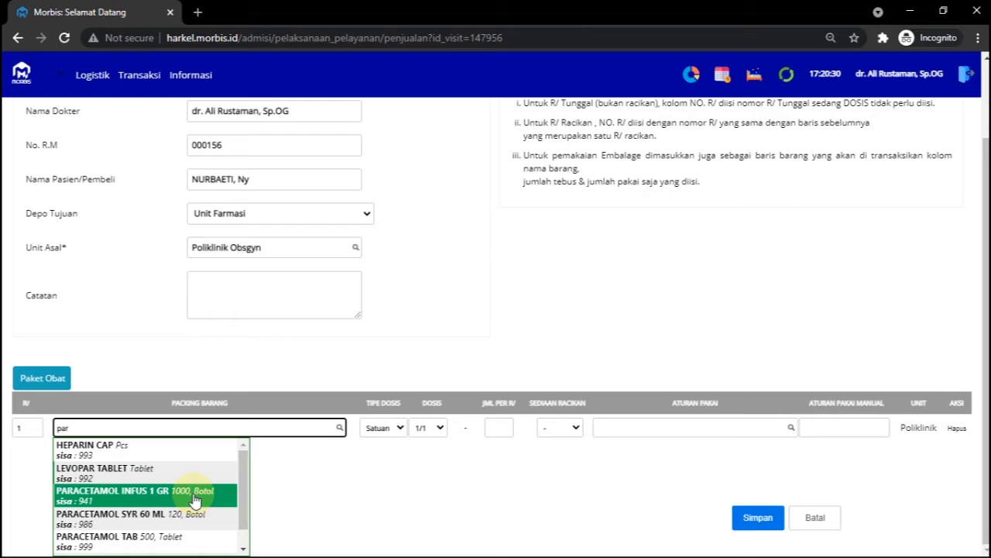
scroll(194, 502, "down", 1)
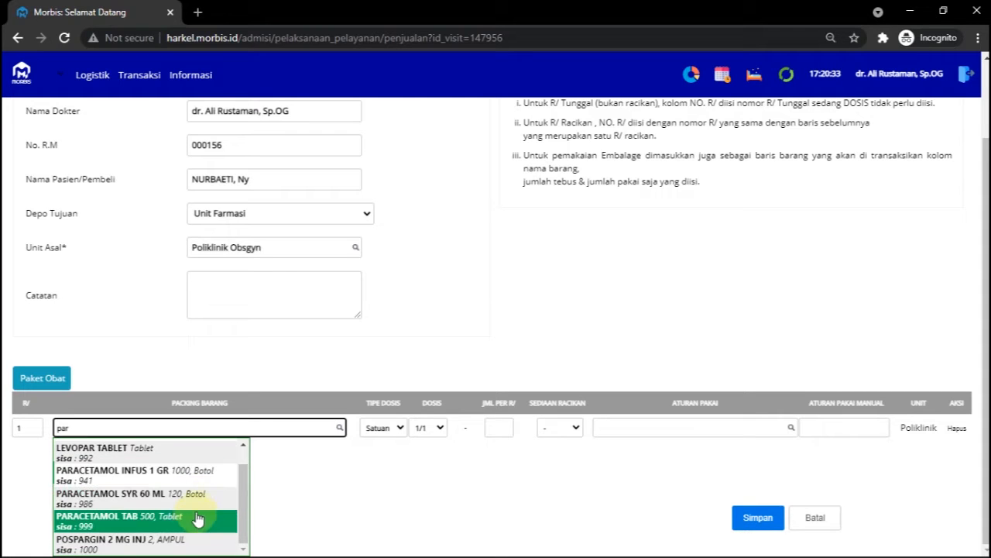
left_click(195, 522)
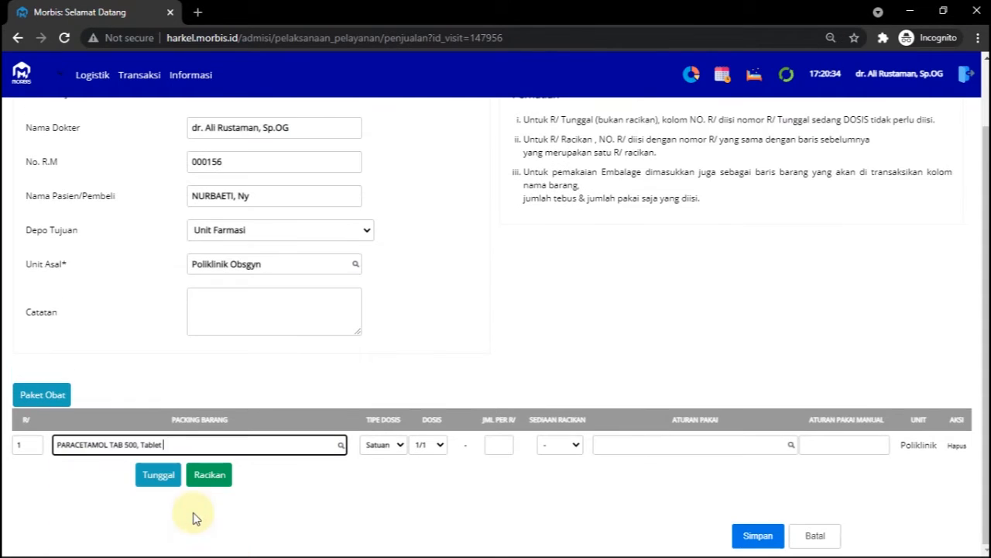
- Set the paracetamol quantity per R/ to 1 and its usage rule to 1 X SEHARI 1 TABLET SEBELUM MAKAN
left_click(493, 443)
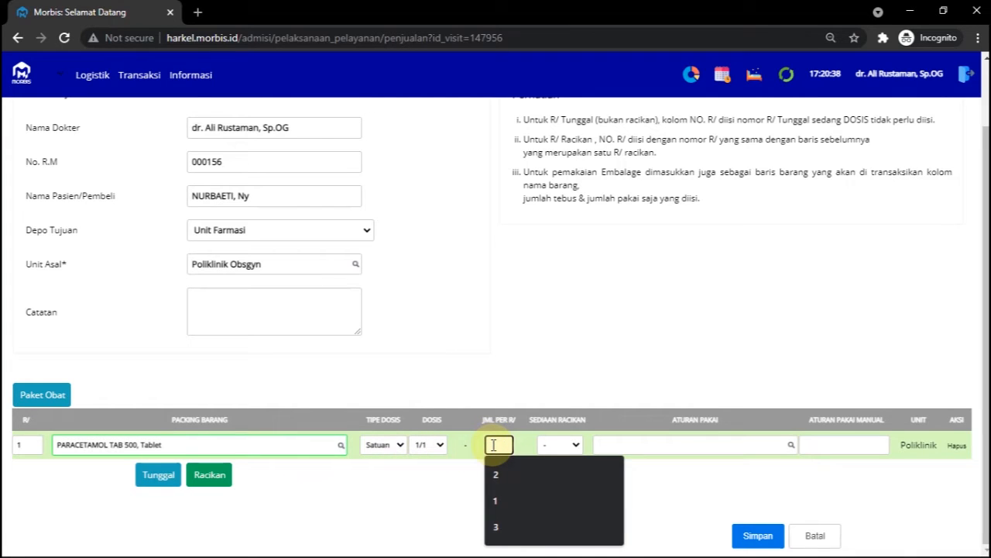
type("1")
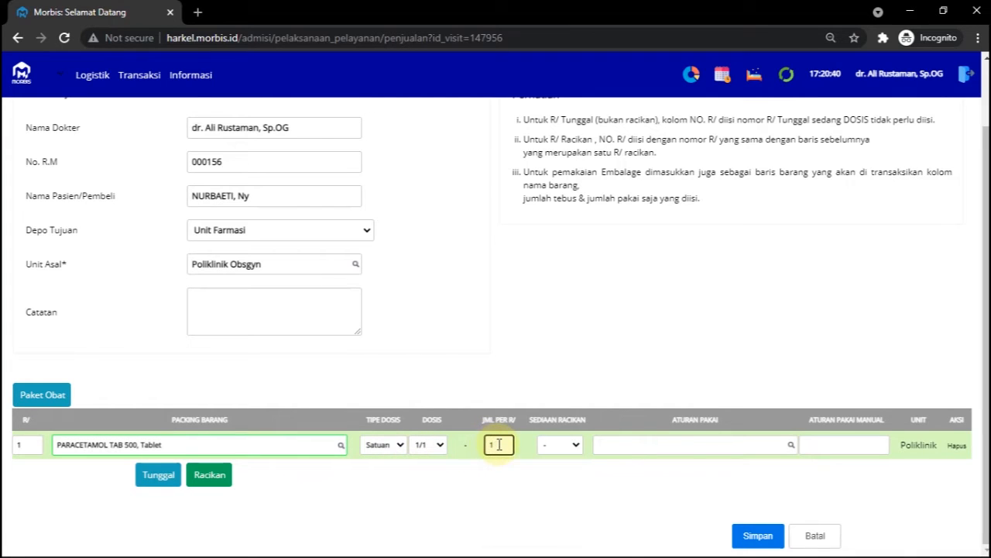
left_click(642, 445)
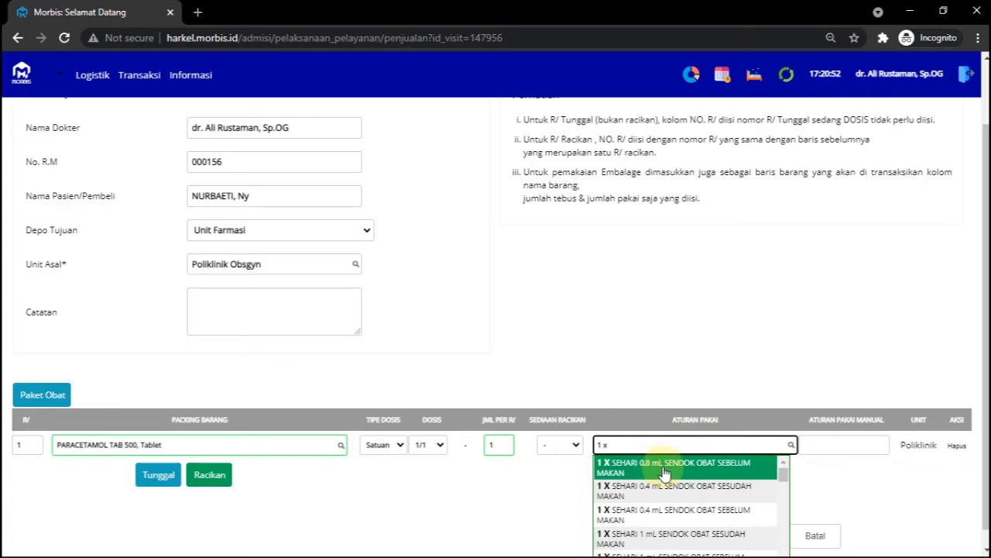
scroll(701, 496, "down", 3)
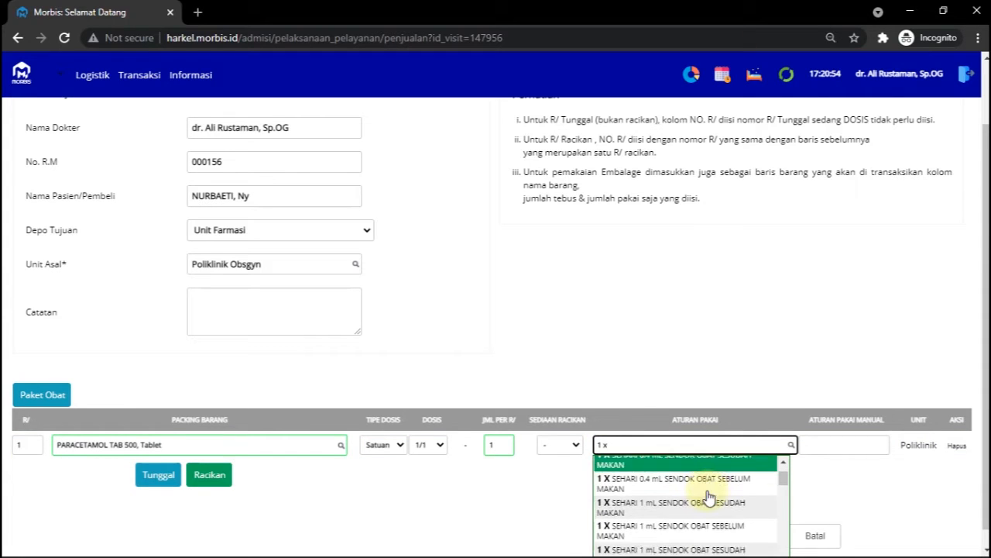
scroll(708, 500, "down", 3)
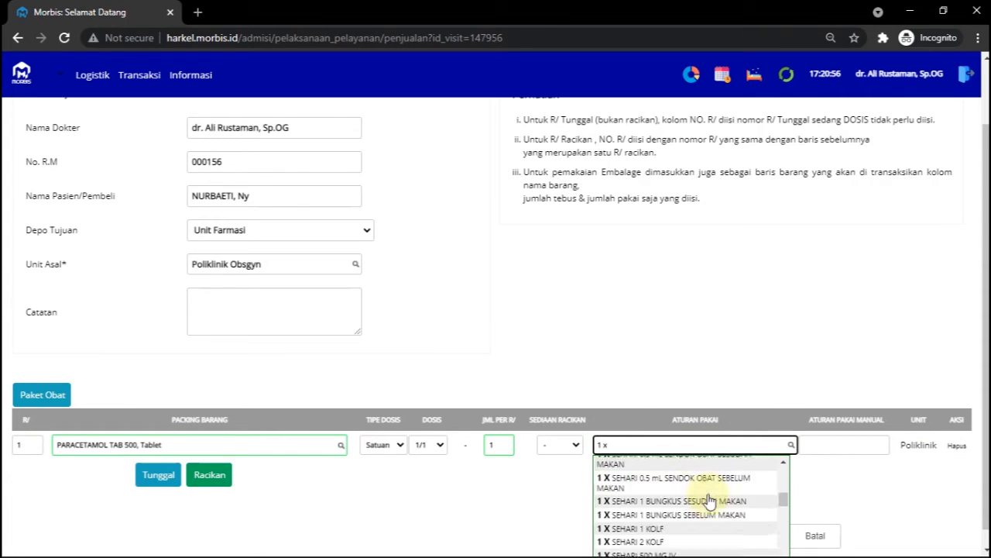
scroll(708, 499, "down", 5)
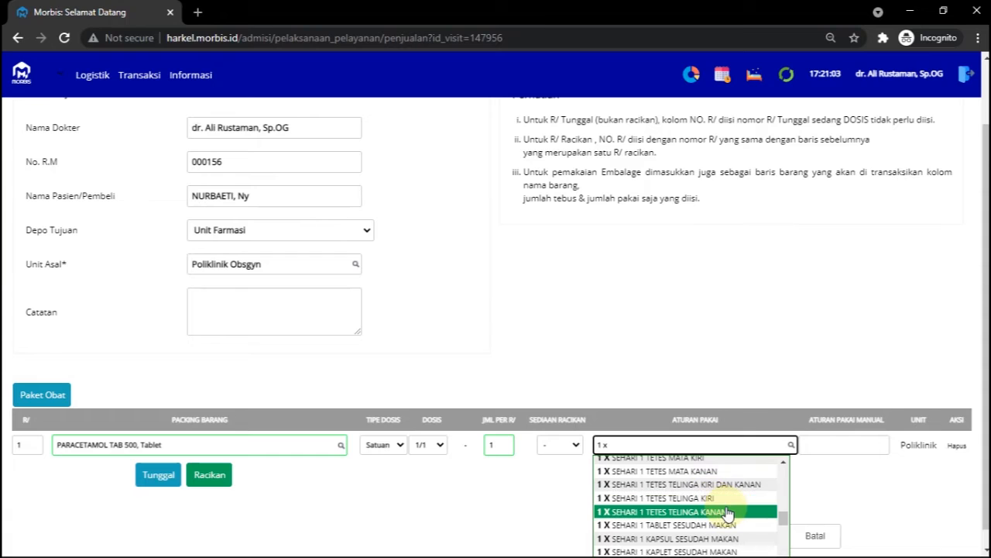
scroll(724, 510, "down", 2)
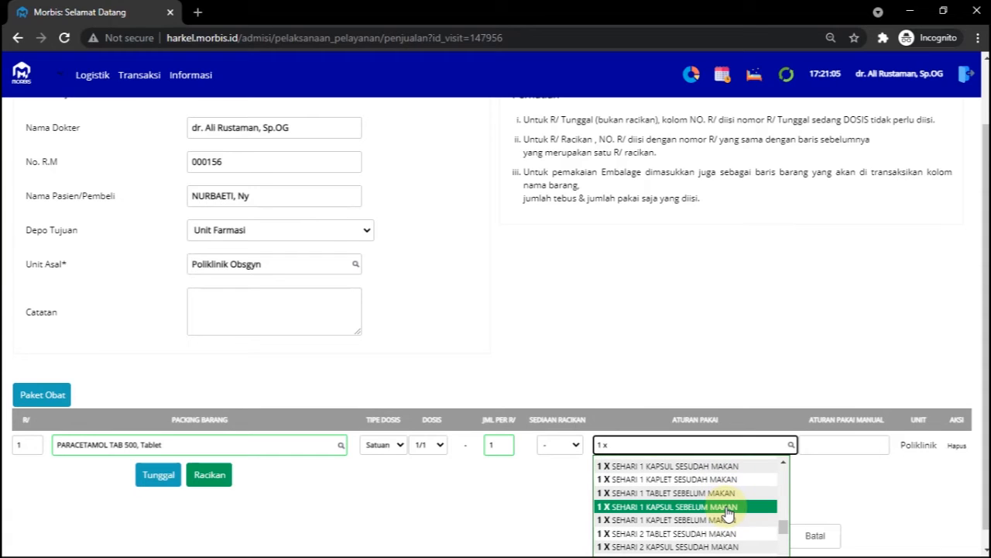
left_click(712, 496)
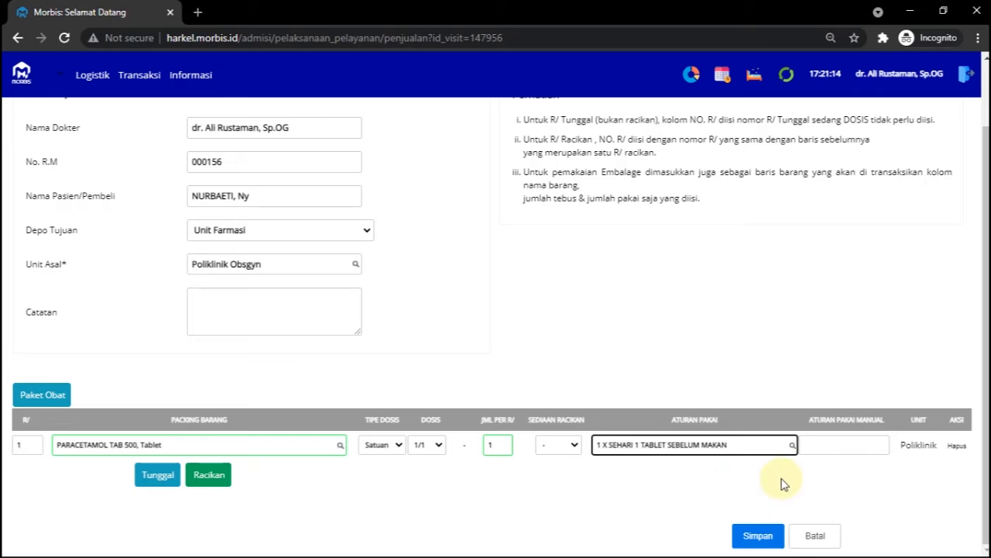
- Add rows for a three-drug compound prescription: one Tunggal row followed by two Racikan rows
left_click(151, 481)
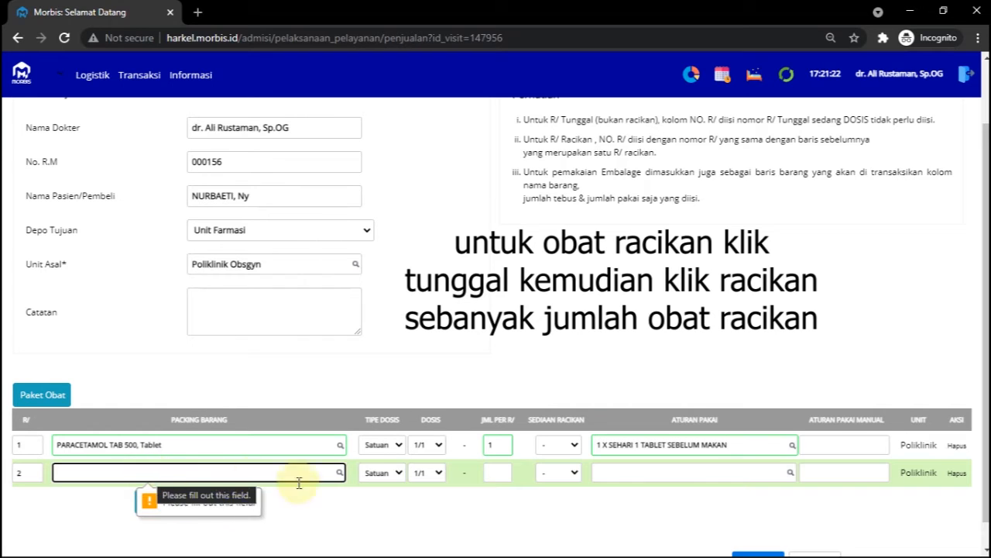
left_click(291, 513)
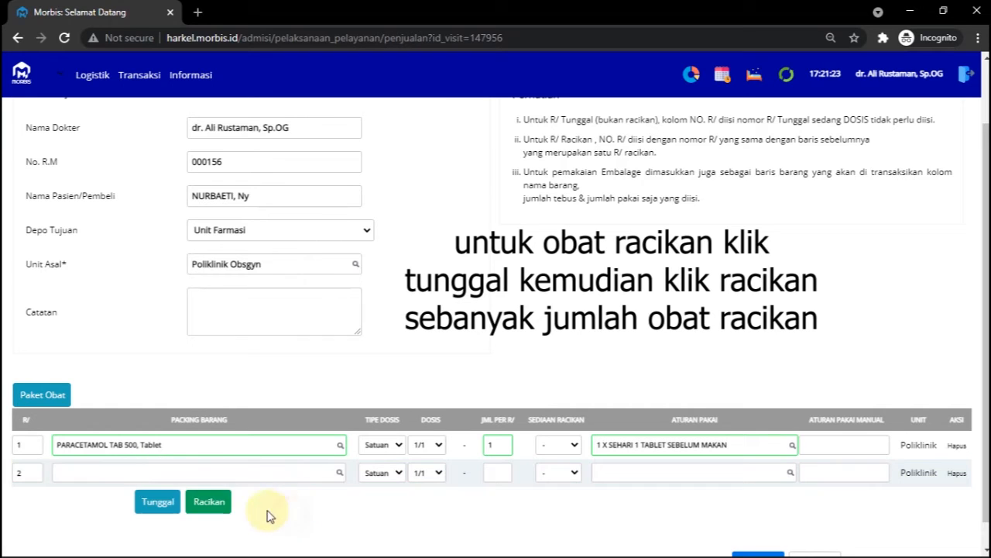
left_click(203, 504)
scroll(321, 525, "down", 1)
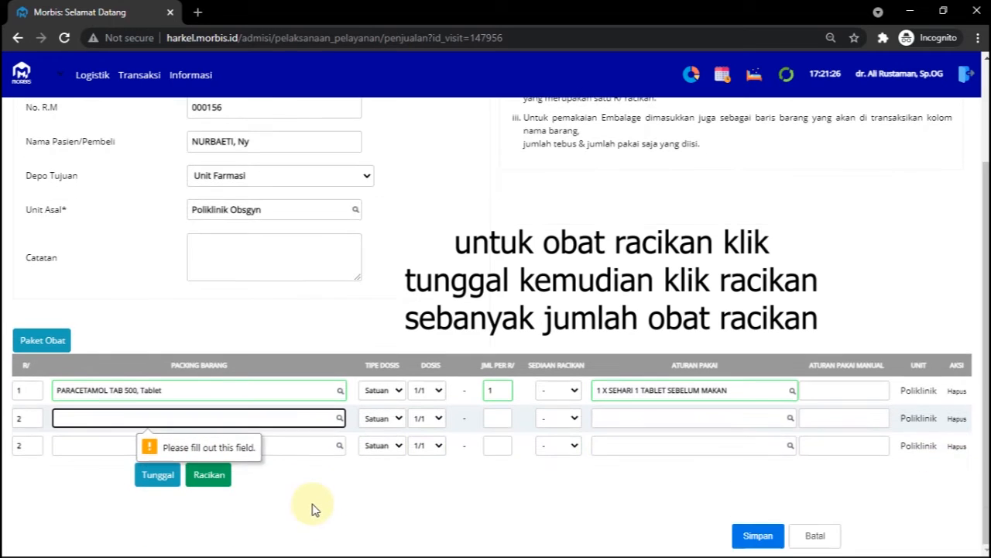
left_click(213, 474)
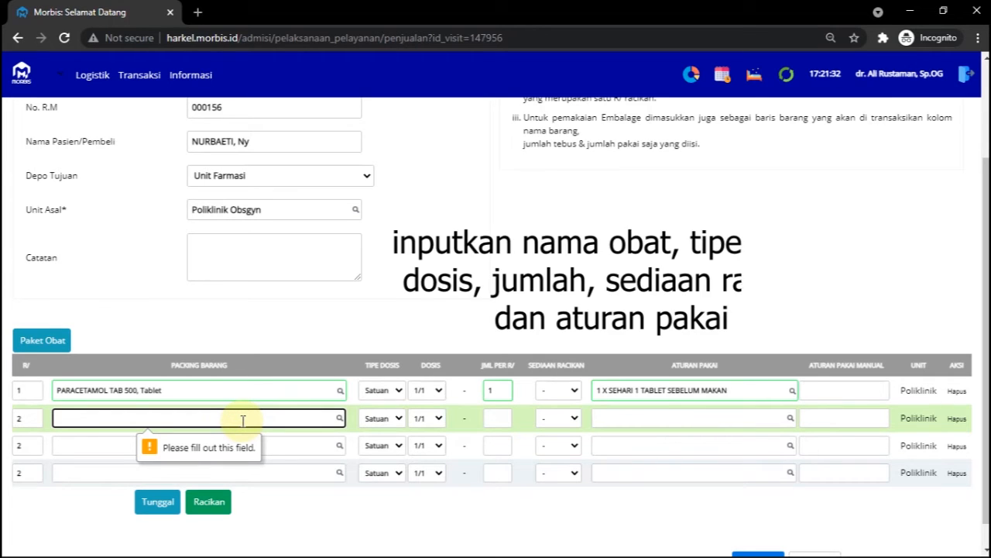
- Choose SANMOL FORTE TAB 650, Tablet as the compound's first drug by searching for "sanmo" and set its dose to 650 mg
type("sanmo")
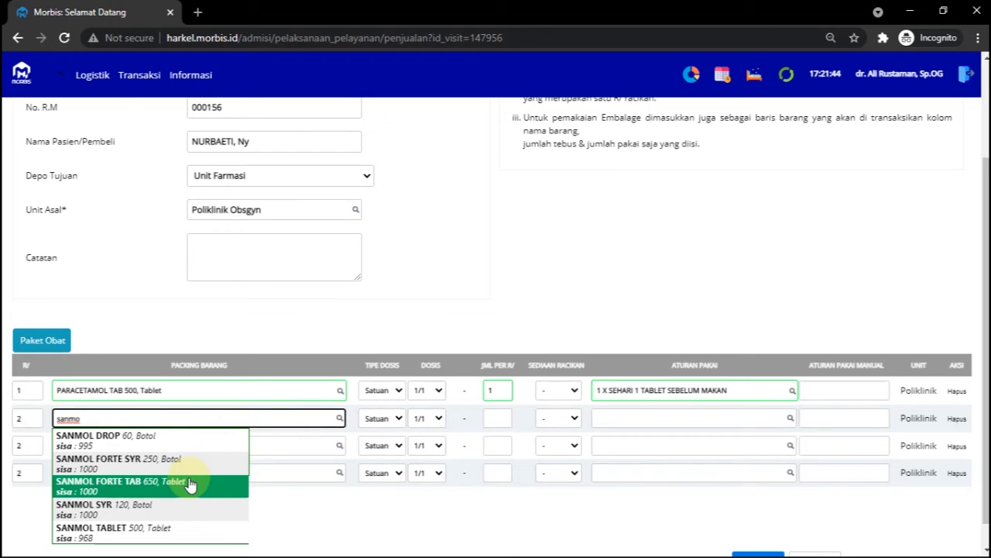
left_click(190, 485)
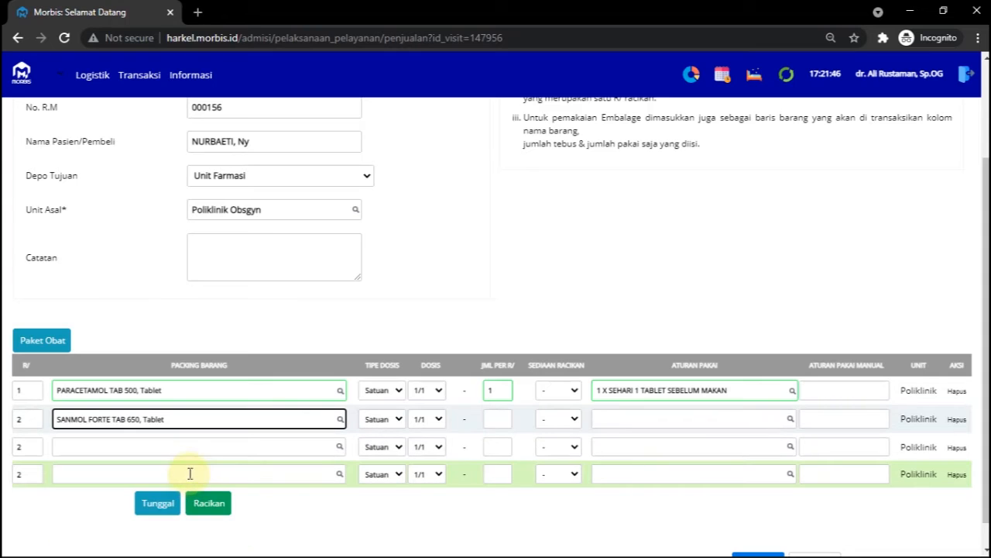
left_click(395, 419)
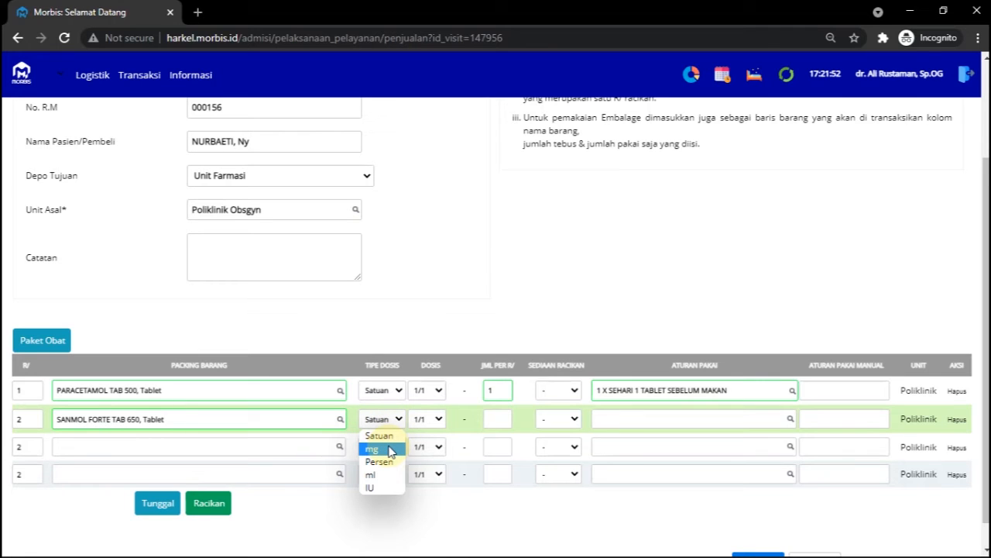
left_click(390, 450)
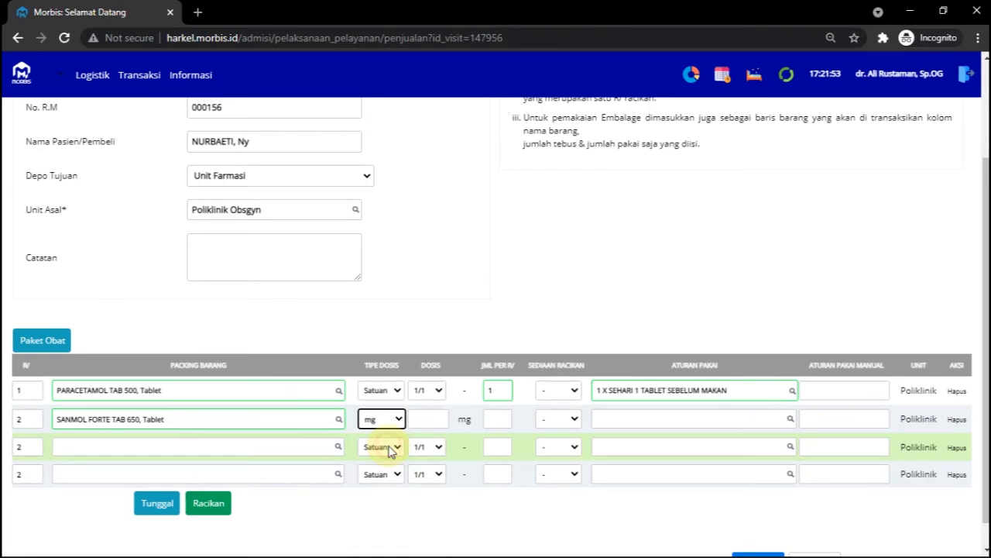
left_click(428, 418)
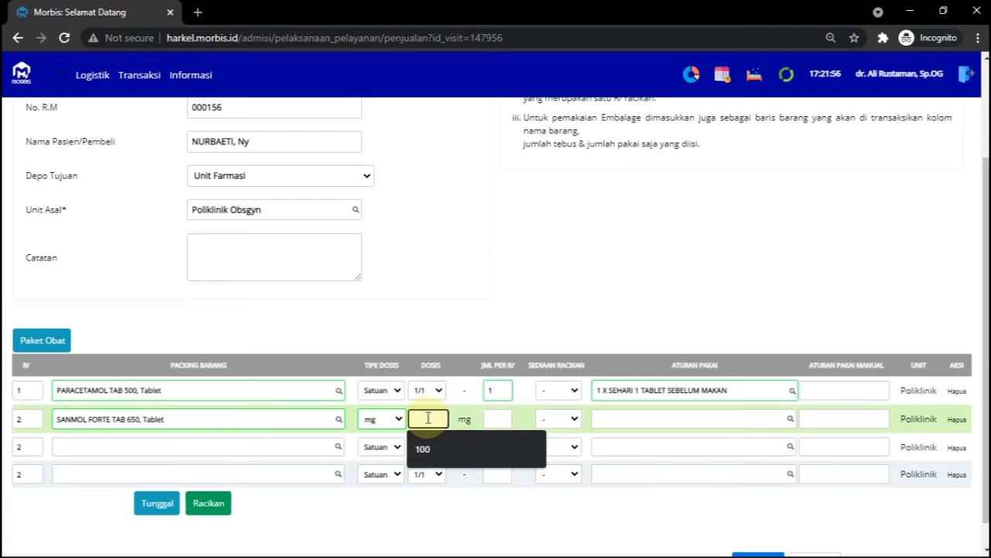
type("650")
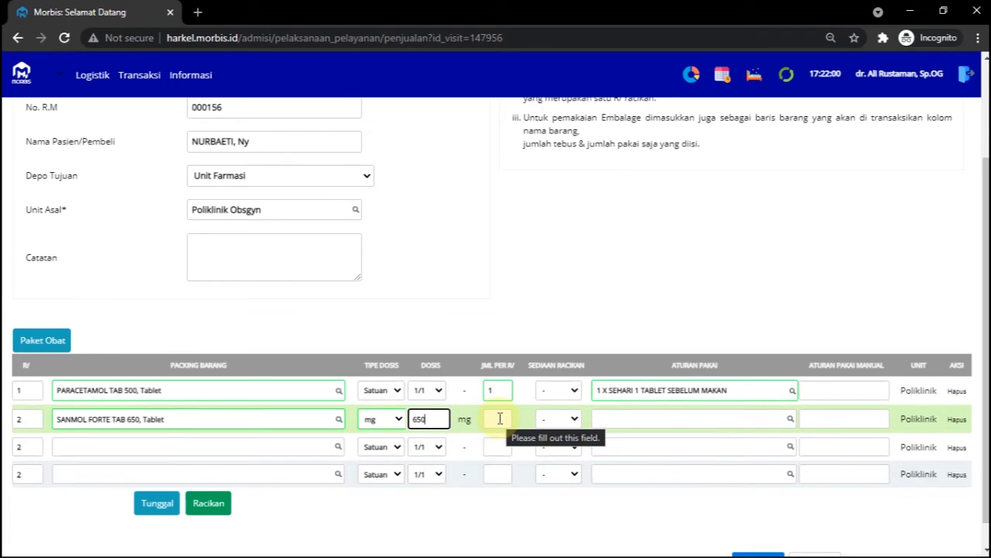
- Set the compound's quantity per R/ to 6, its preparation form to Puyer and its manual usage rule to 1dd1
left_click(499, 418)
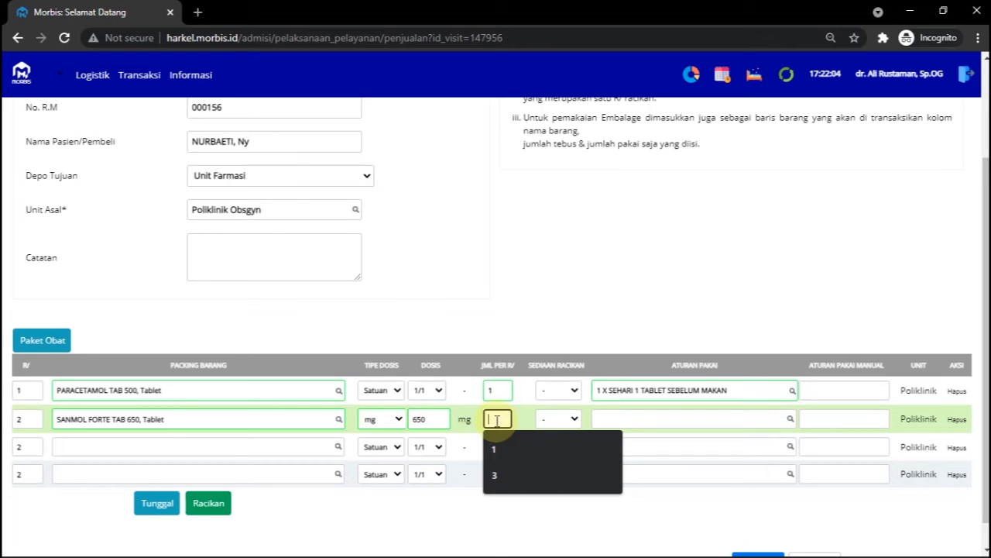
type("6")
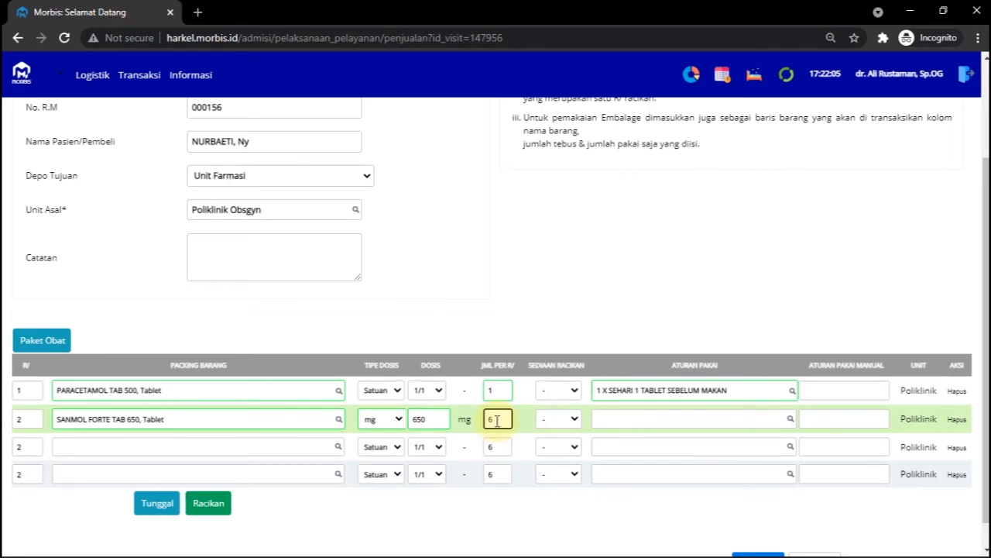
left_click(567, 424)
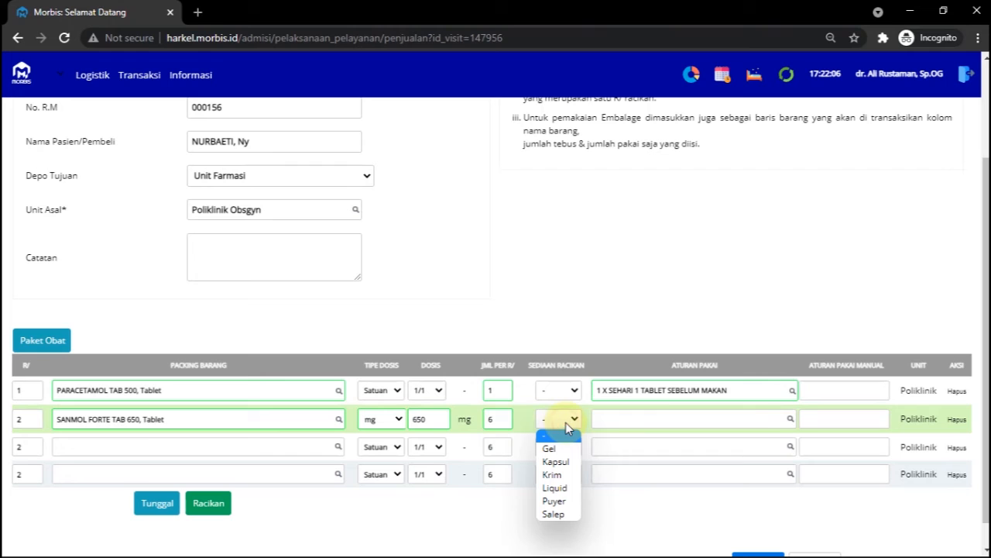
left_click(554, 504)
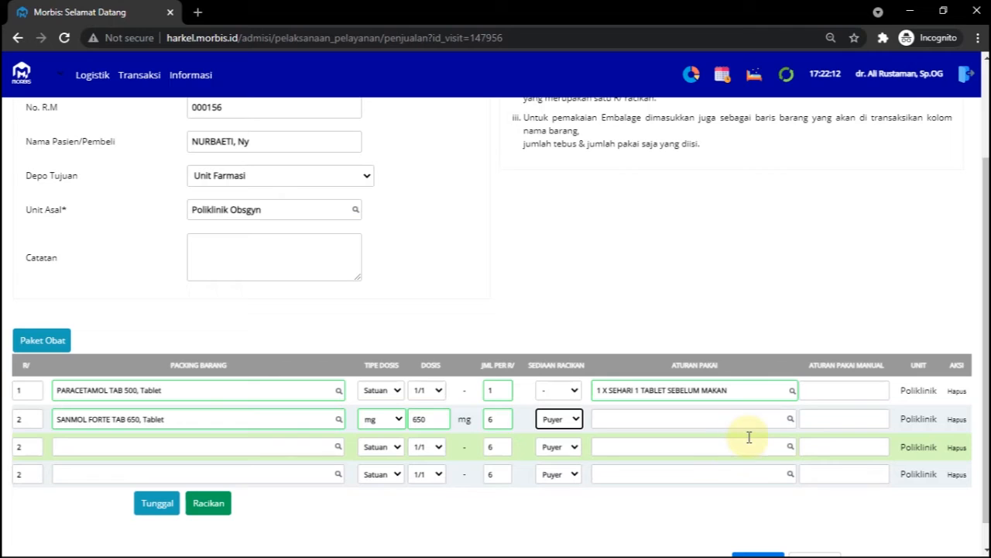
left_click(820, 418)
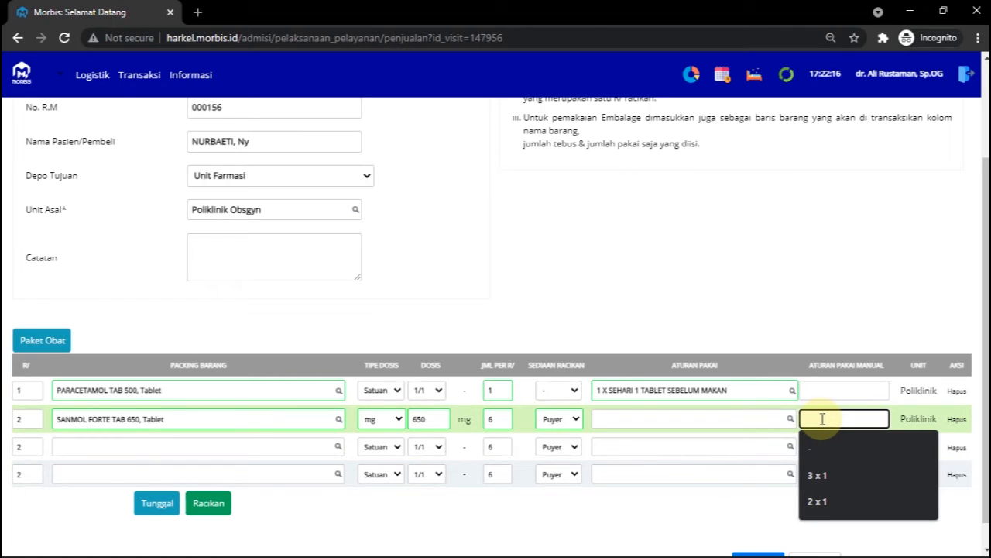
type("1dd1")
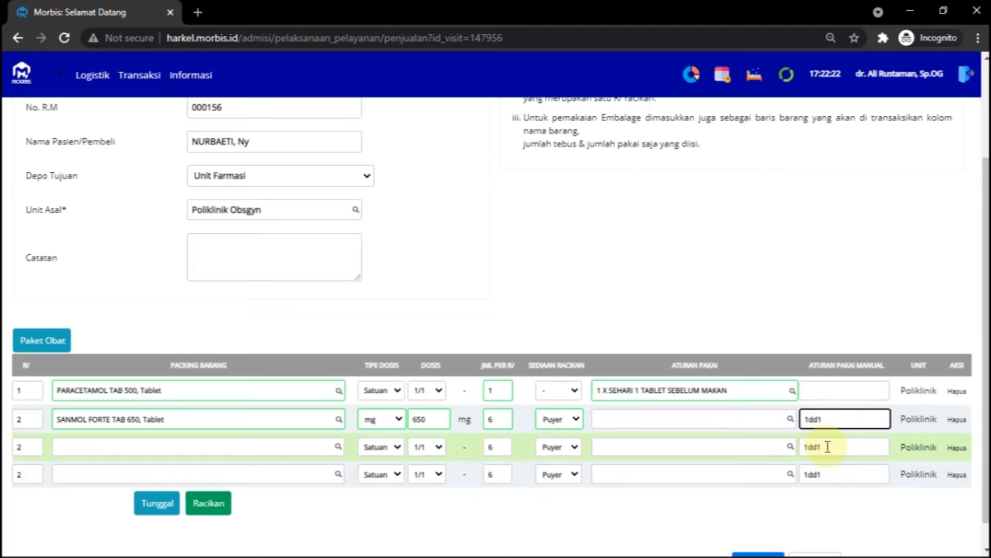
left_click(828, 446)
left_click(829, 474)
left_click(827, 446)
left_click(830, 419)
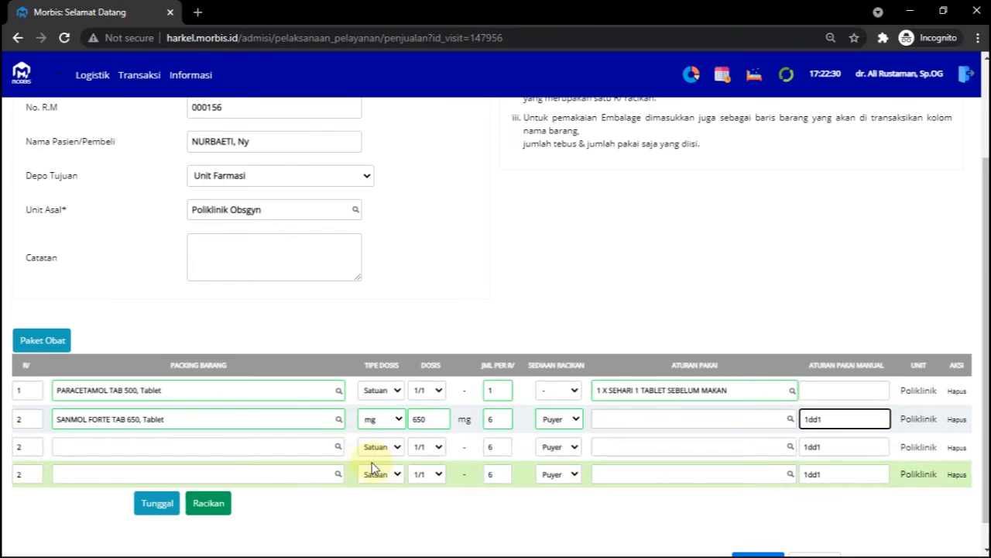
- Choose AMITRIPTYLLINE 25 MG TAB 25, Tablet as the compound's second drug by searching for "ami" and set its dose to 25 mg
left_click(214, 448)
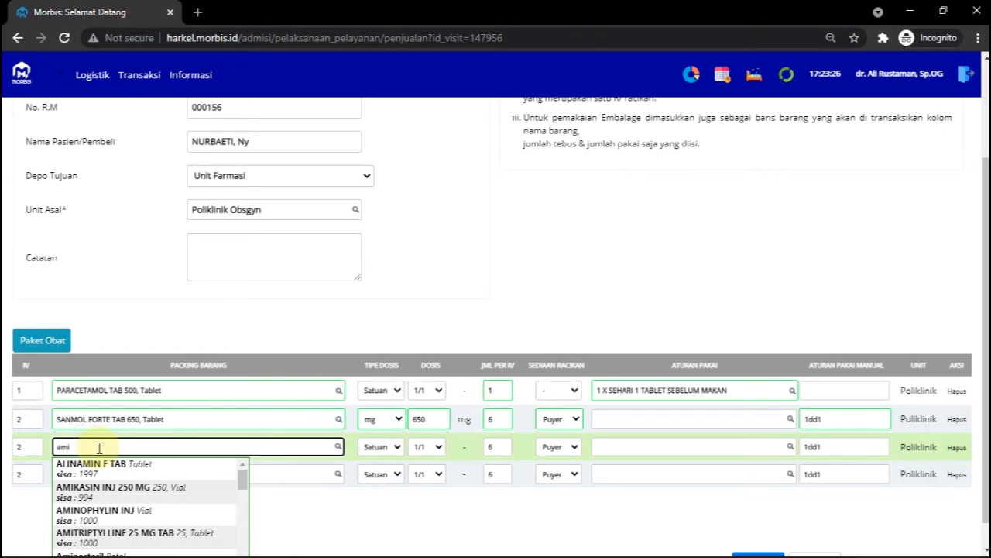
left_click(180, 540)
left_click(380, 449)
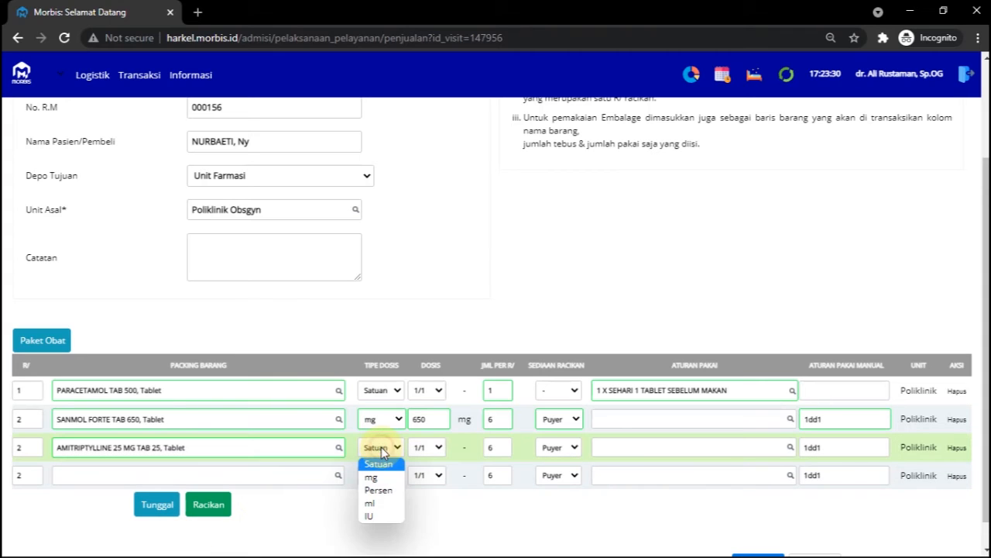
left_click(371, 477)
left_click(419, 447)
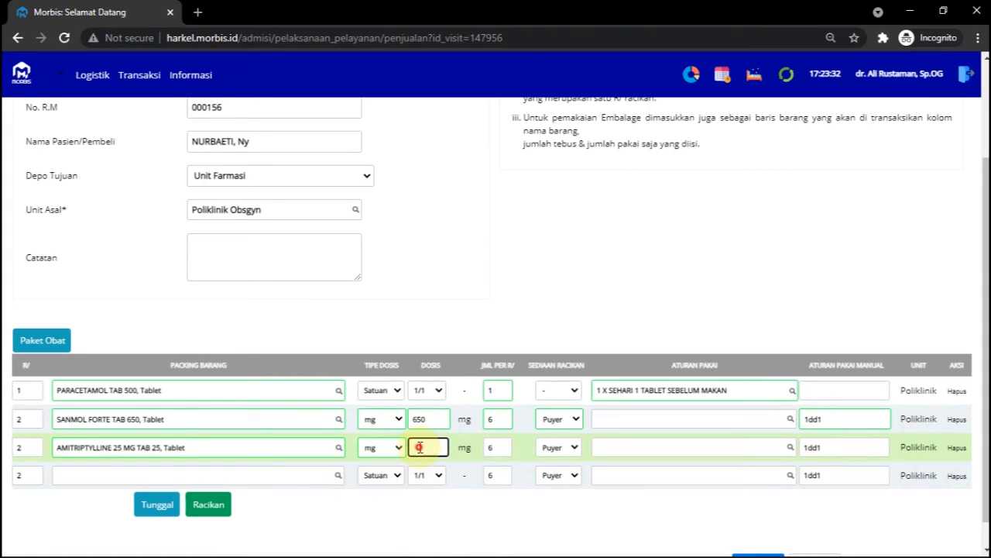
type("25")
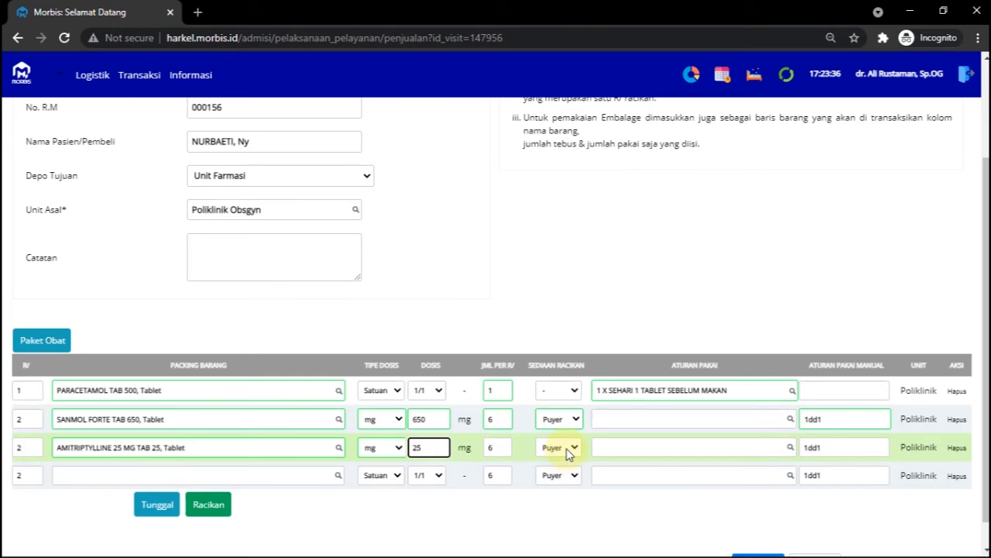
- Choose METFORMIN 500 MG TAB 500, Tablet as the compound's third drug by searching for "metf", set its dose to 500 mg and save the prescription
left_click(255, 477)
type("met")
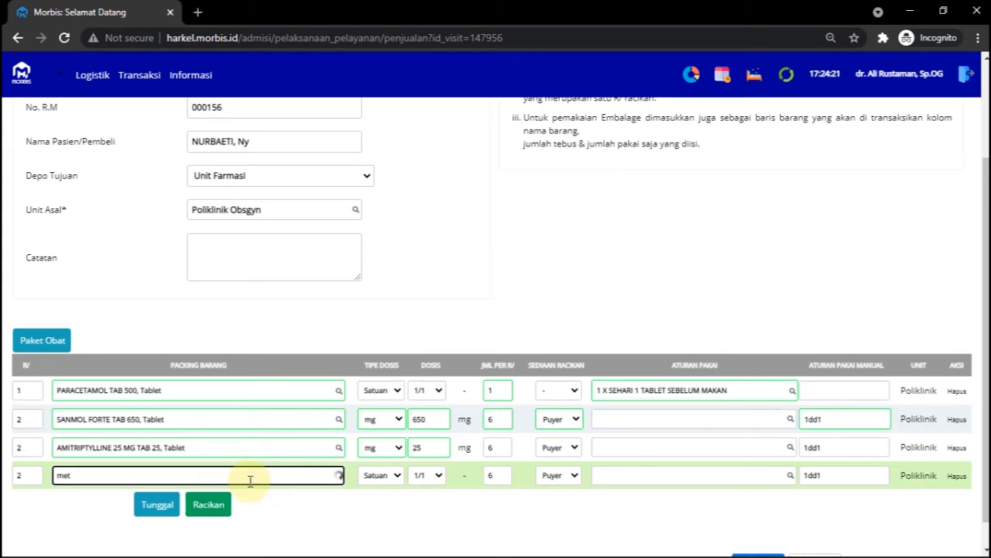
scroll(250, 481, "down", 1)
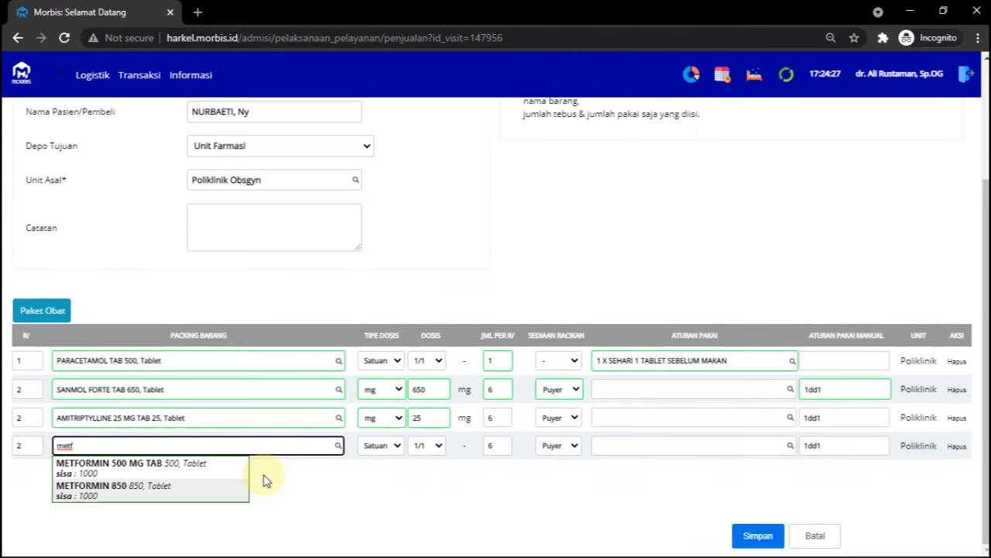
left_click(236, 468)
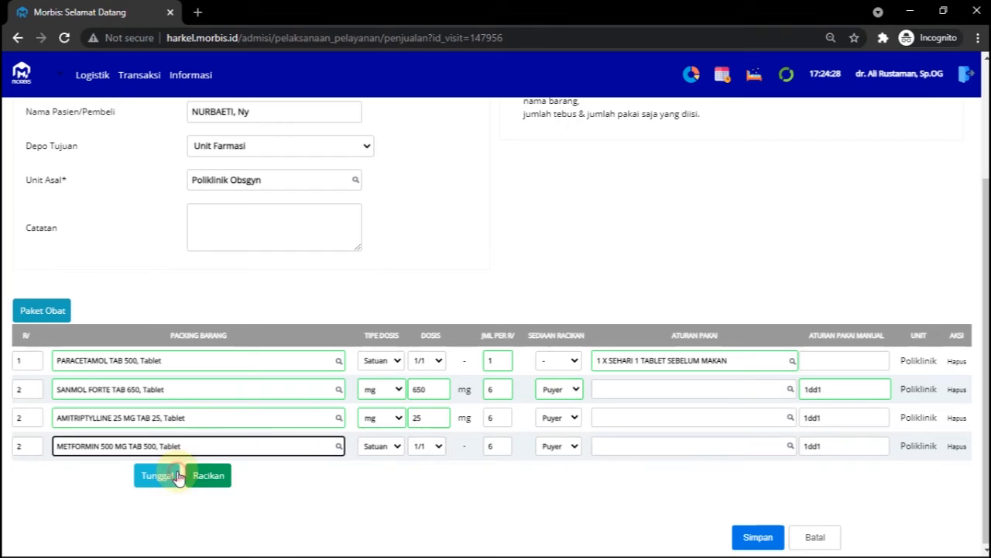
left_click(394, 447)
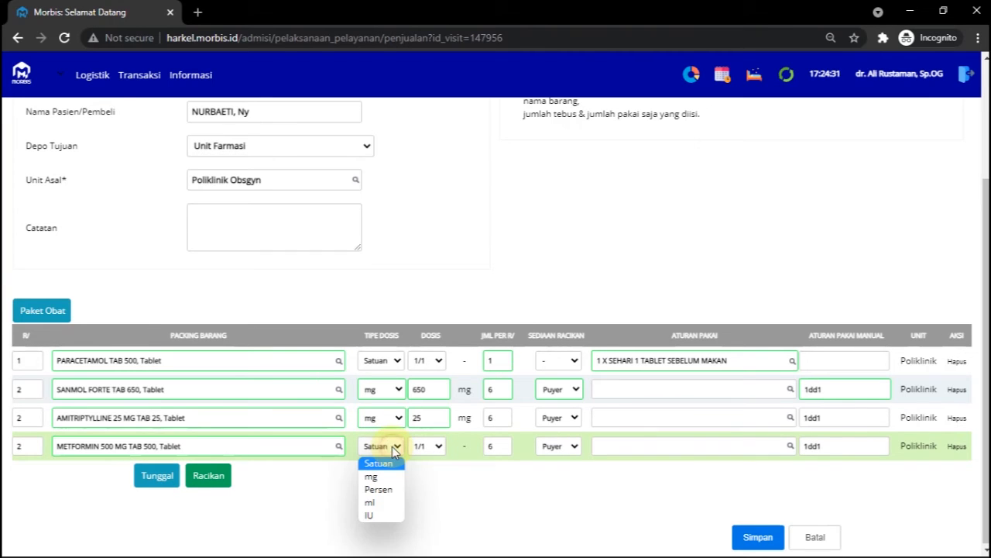
left_click(376, 472)
left_click(426, 449)
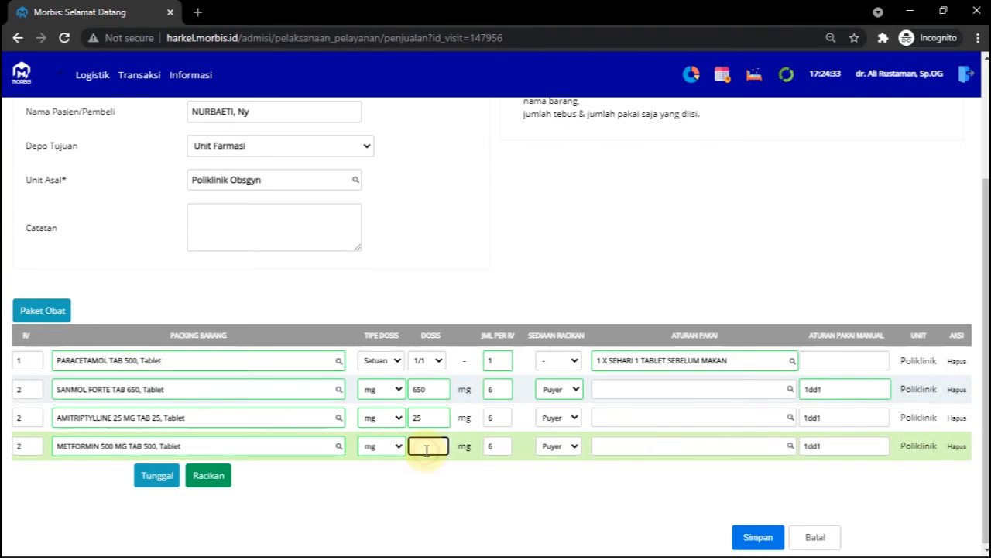
type("500")
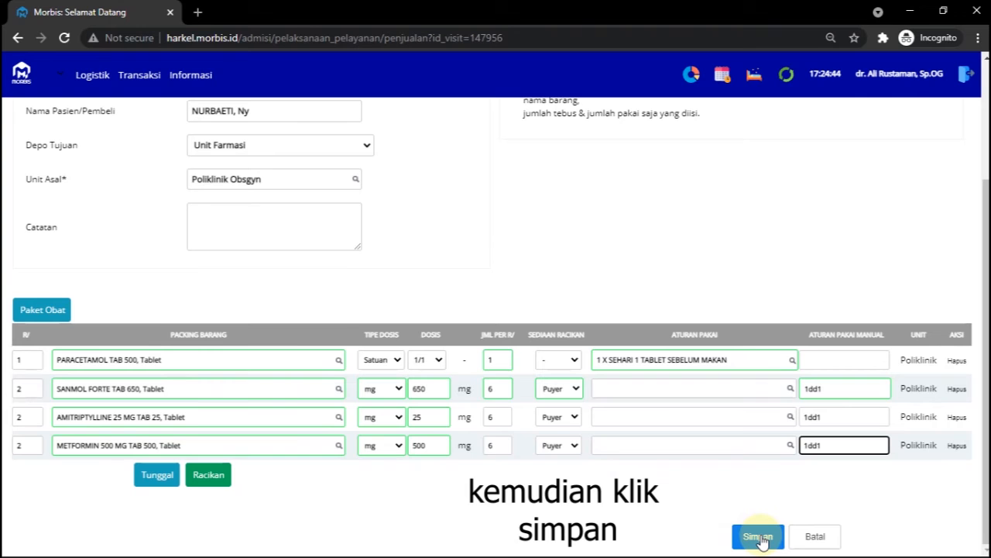
left_click(758, 536)
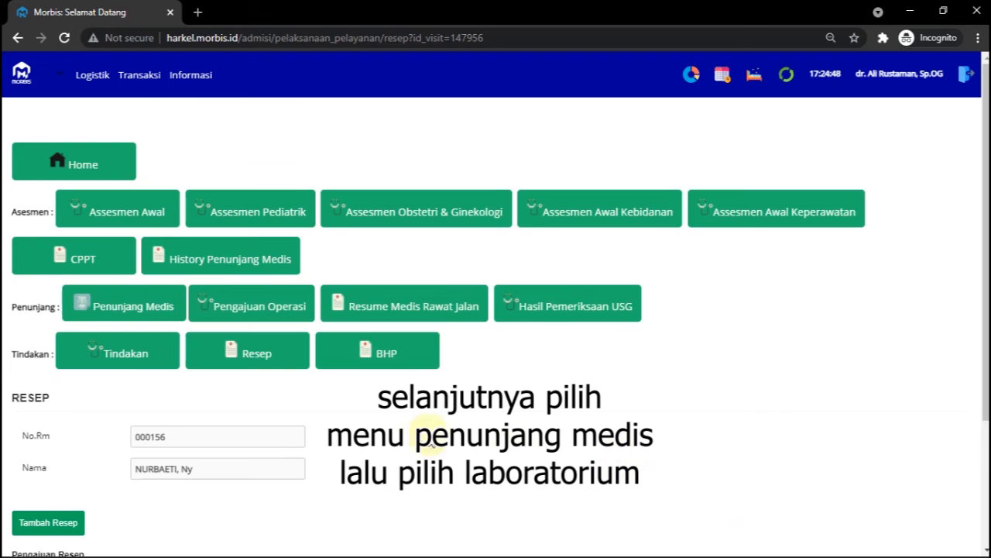
- Open the patient's Laboratorium requests under Penunjang Medis and start adding a new lab examination
left_click(128, 304)
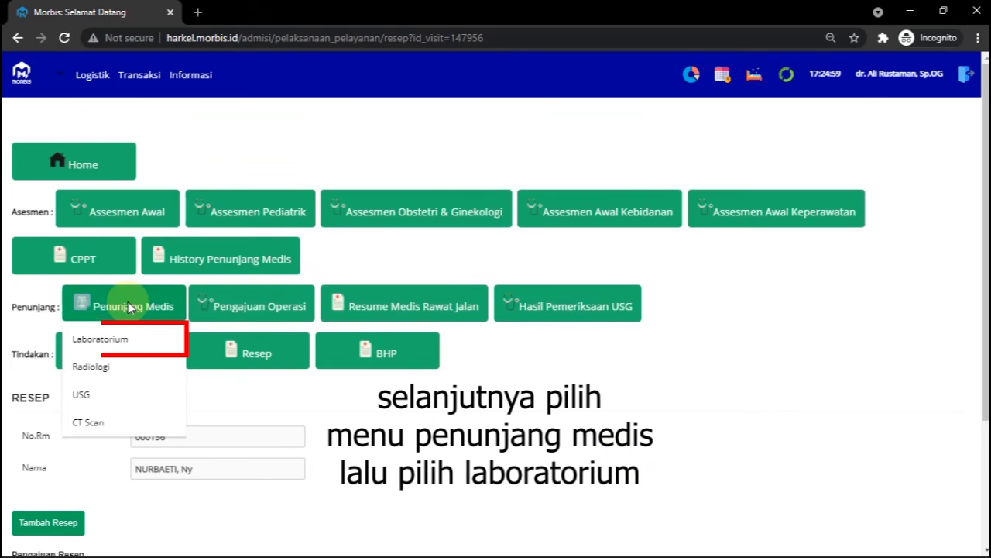
left_click(99, 340)
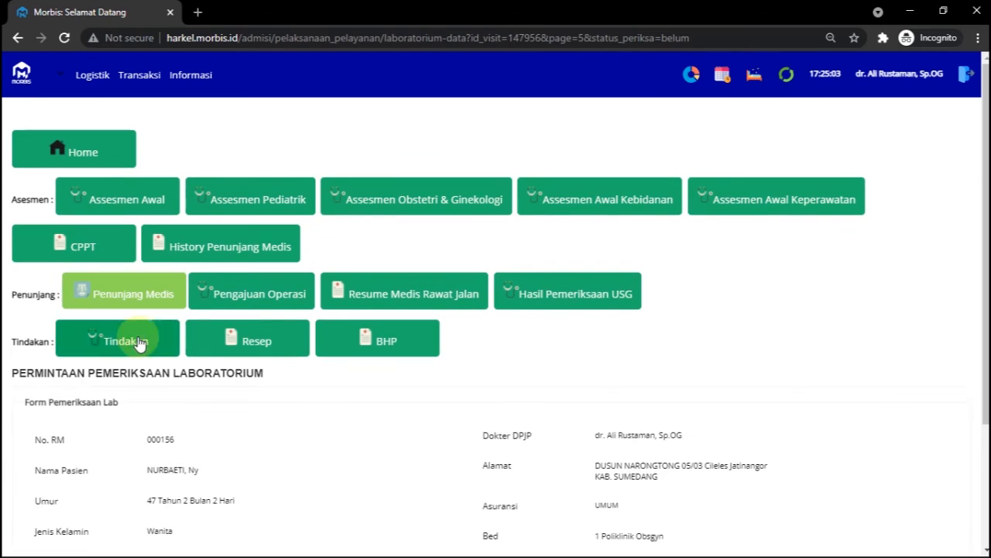
scroll(280, 350, "down", 3)
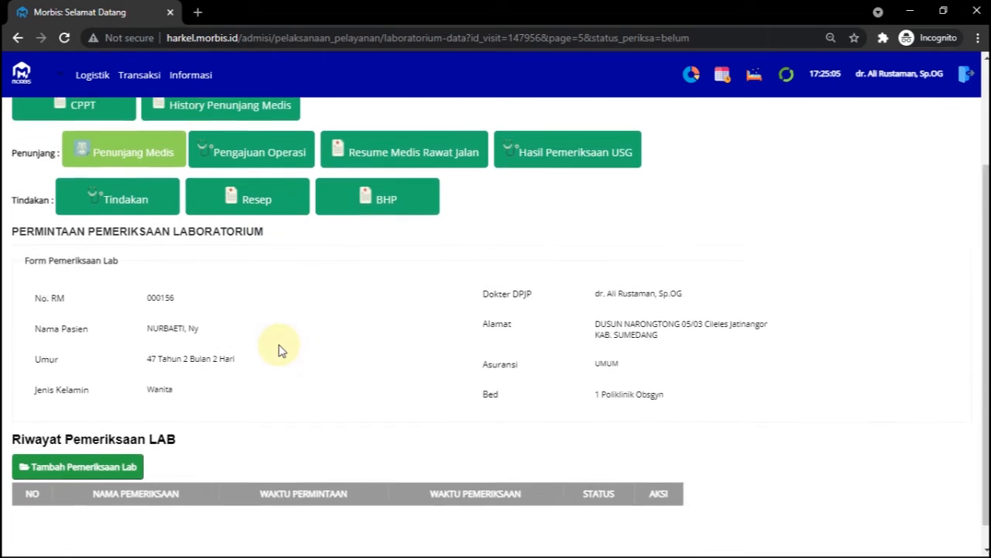
left_click(87, 441)
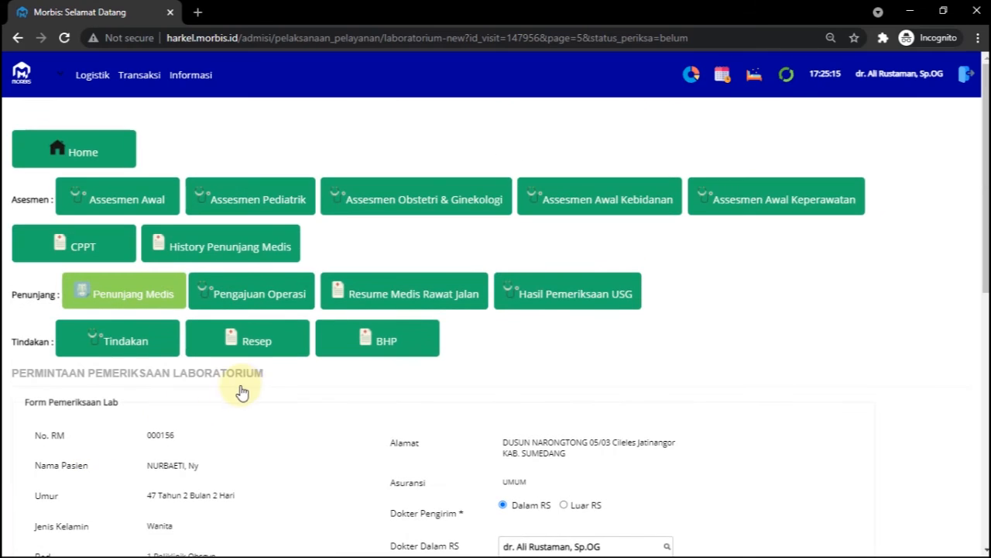
- Select PROTEIN, PROTEIN (ESBACH)*** and KETON under URINALISIS and save the laboratory request, confirming the data is correct
scroll(256, 391, "down", 4)
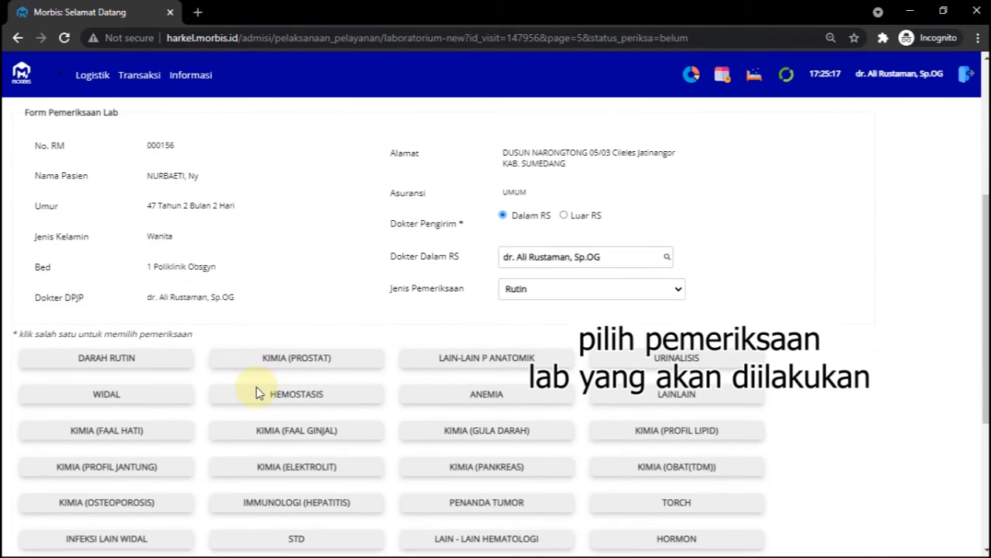
scroll(256, 391, "down", 2)
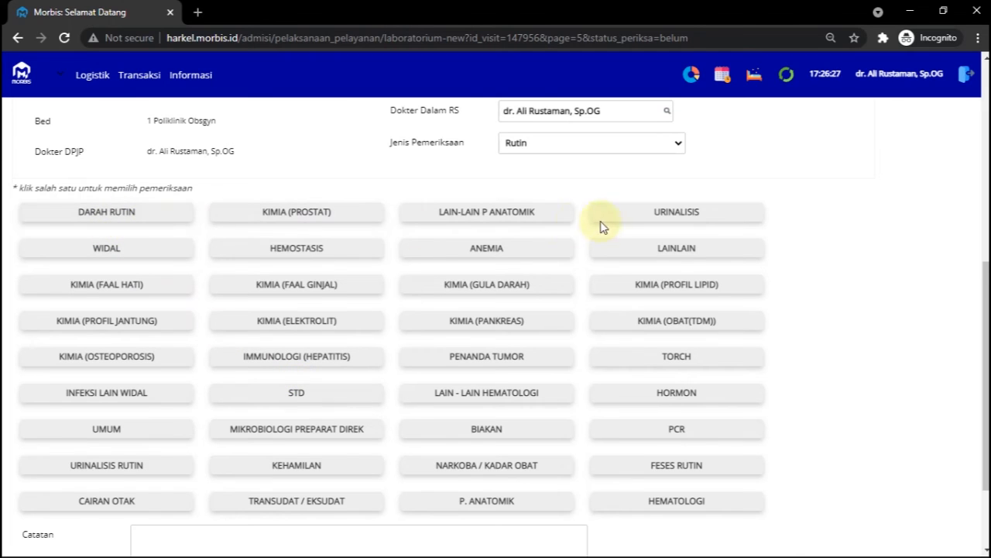
left_click(626, 213)
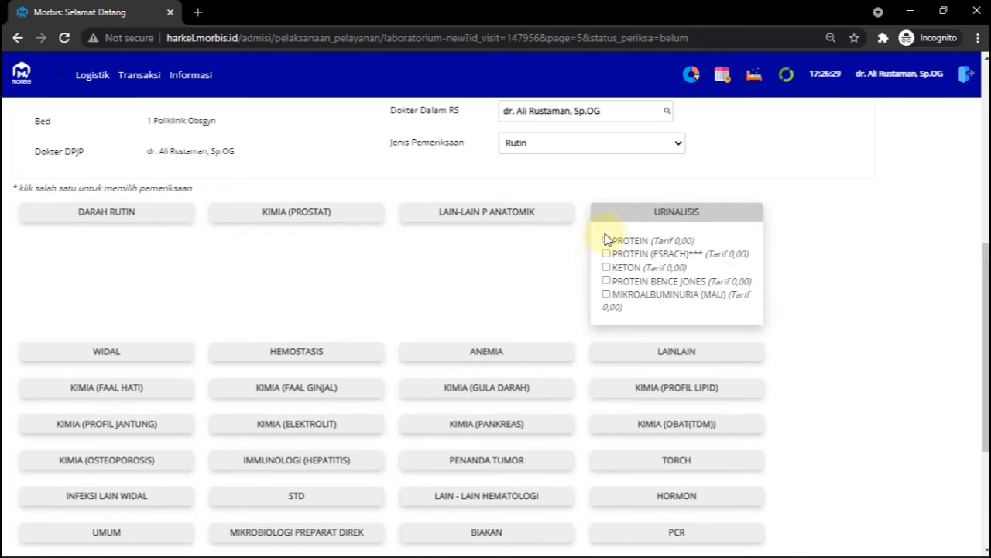
left_click(607, 240)
left_click(606, 253)
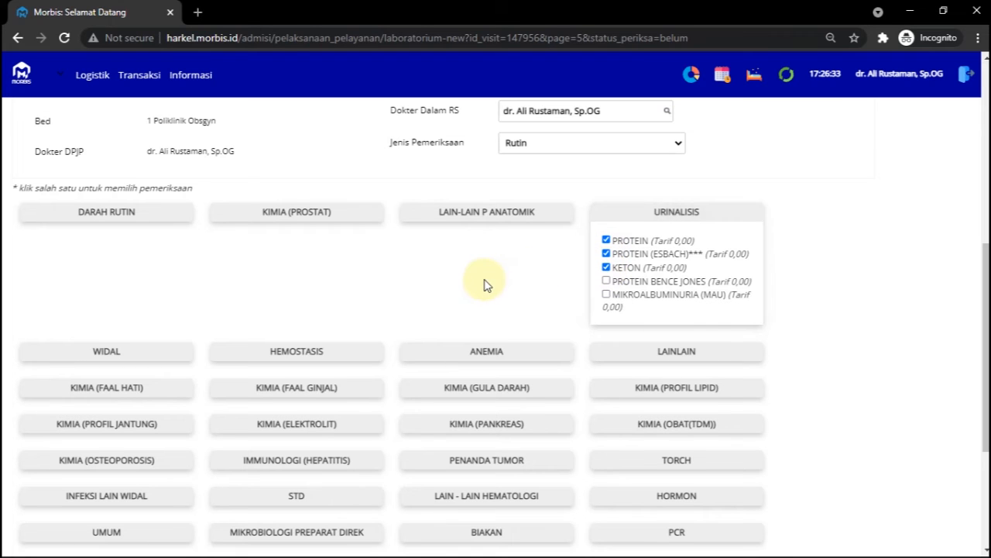
scroll(481, 282, "down", 3)
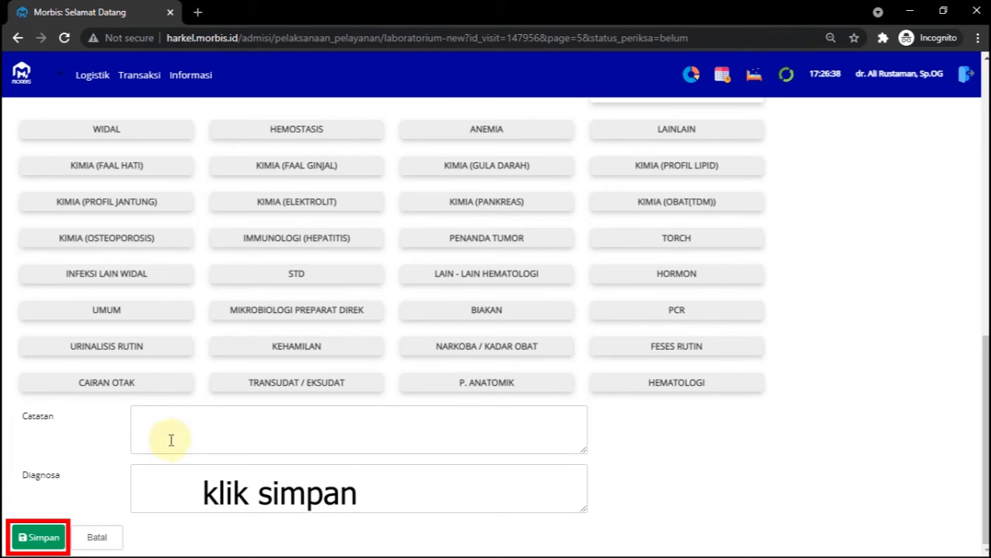
left_click(50, 536)
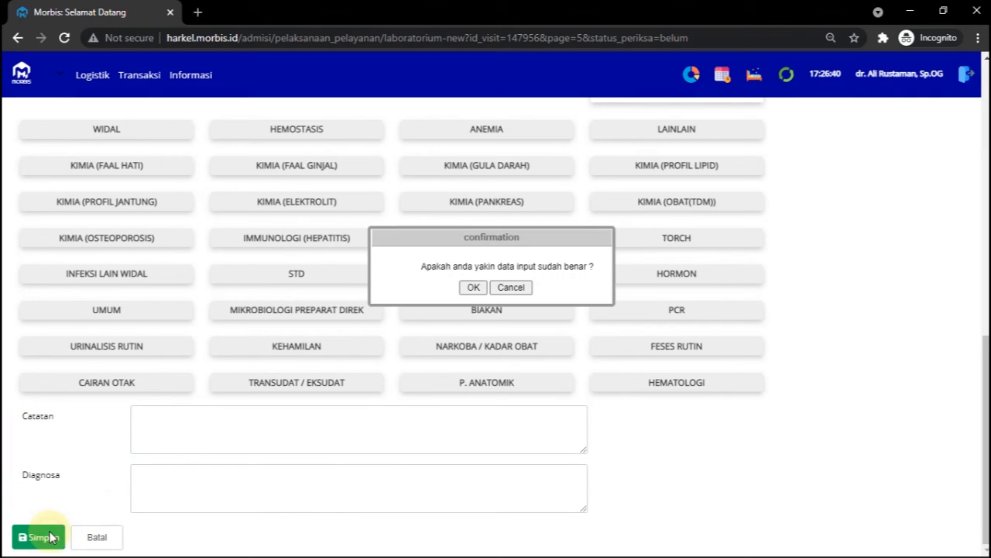
left_click(478, 291)
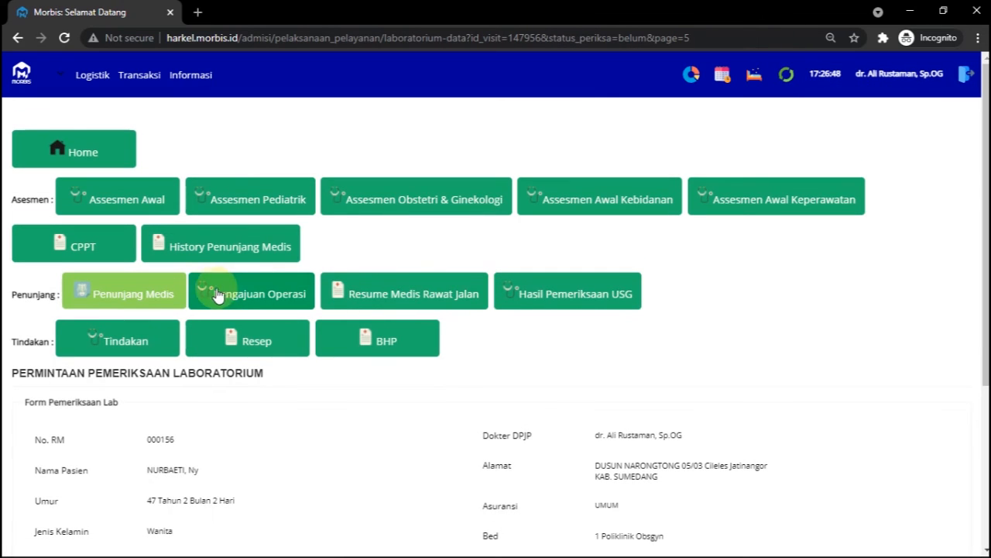
- Open the Radiologi form under Penunjang Medis and add an Anterbrachi ApLat Non Cyto, Semua Kelas examination by searching for "ant"
left_click(130, 291)
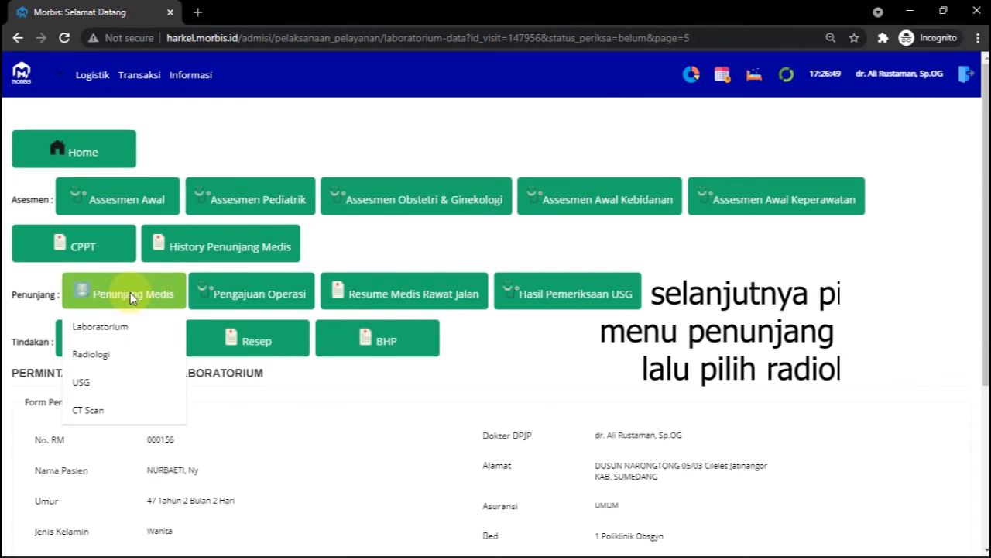
left_click(123, 358)
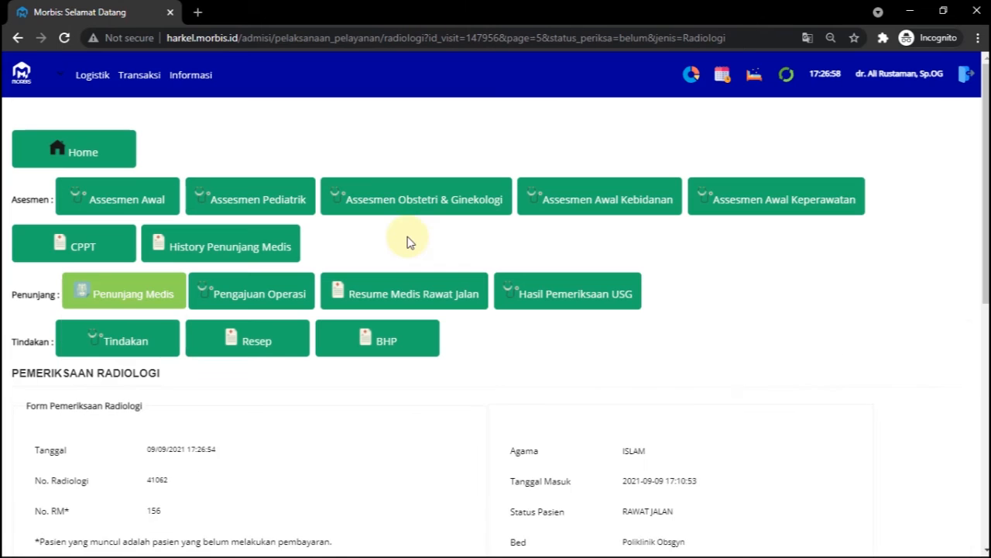
scroll(405, 237, "down", 2)
scroll(407, 240, "down", 5)
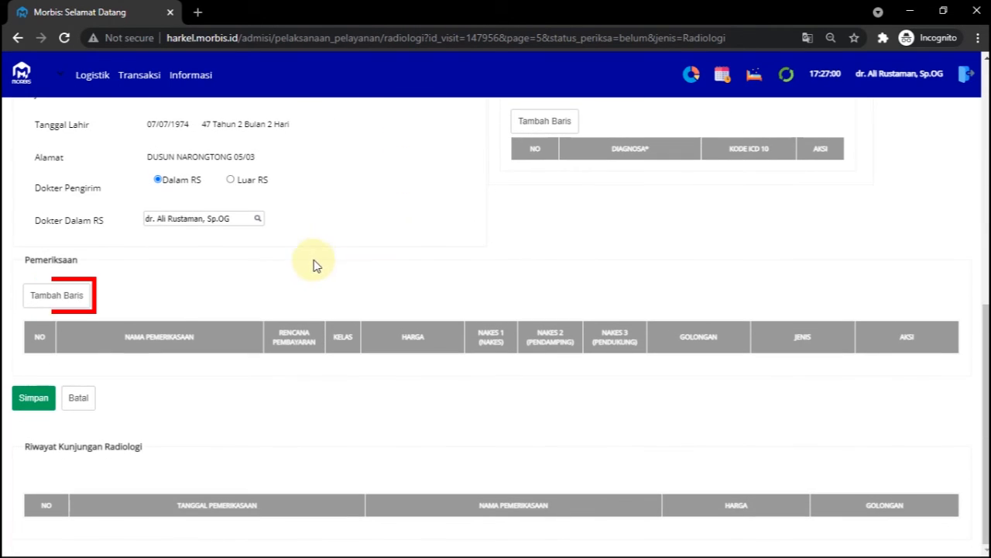
left_click(71, 297)
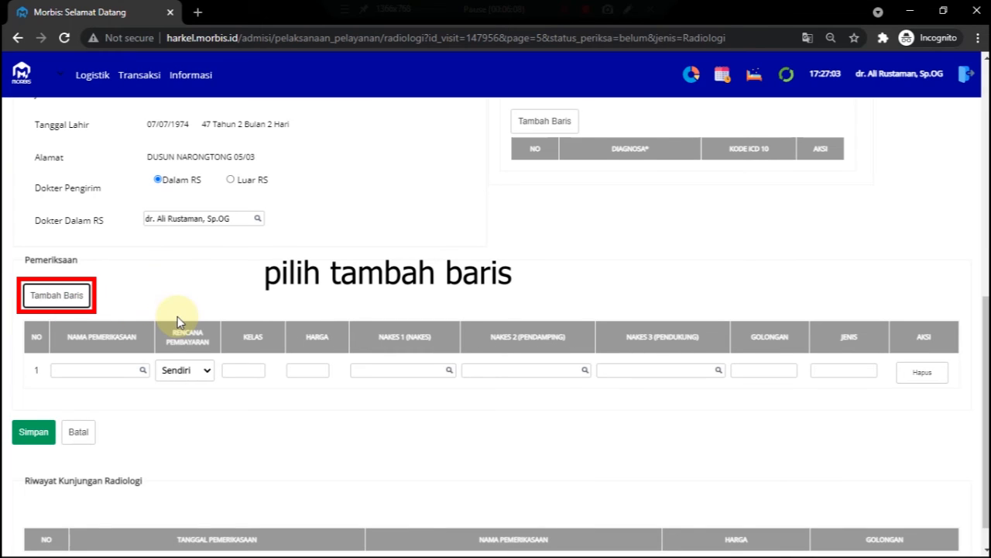
left_click(82, 371)
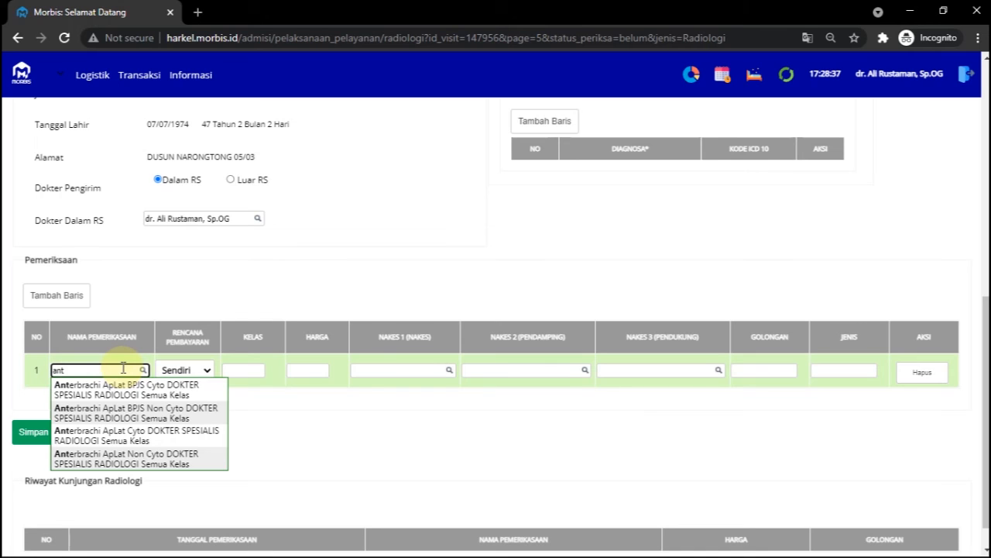
left_click(184, 462)
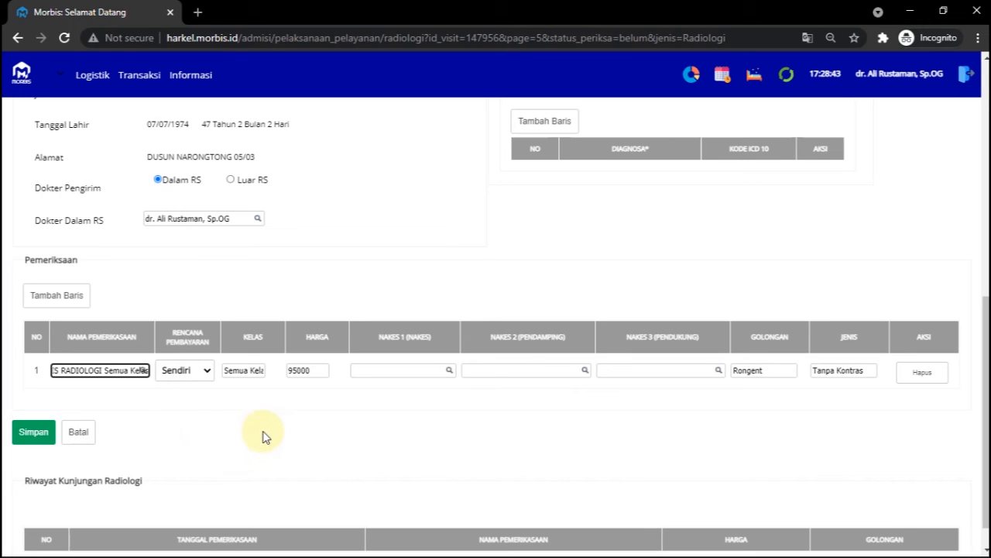
- Assign the attending doctor as Nakes 1 and an accompanying staff member as Nakes 2 for the radiology examination
left_click(369, 361)
type("dr")
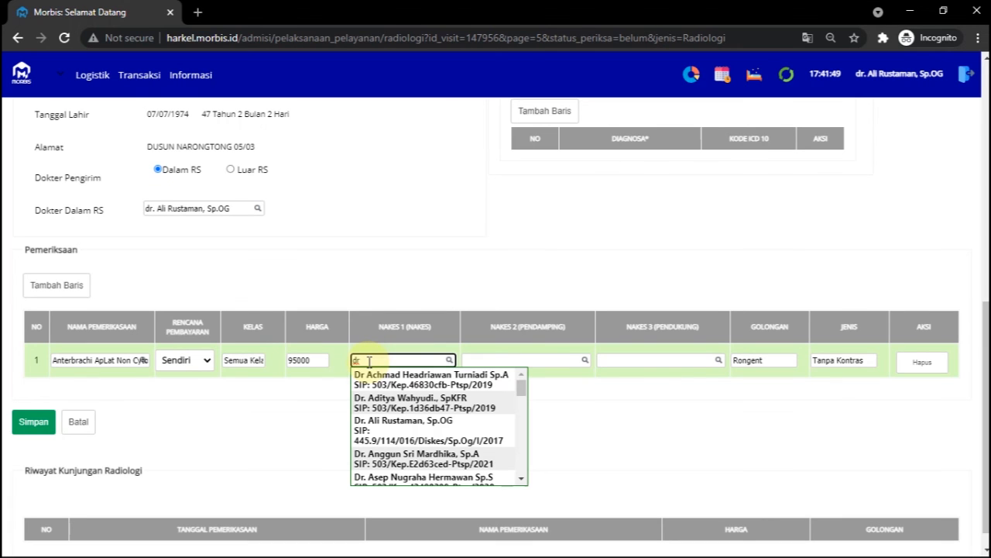
left_click(386, 430)
left_click(519, 361)
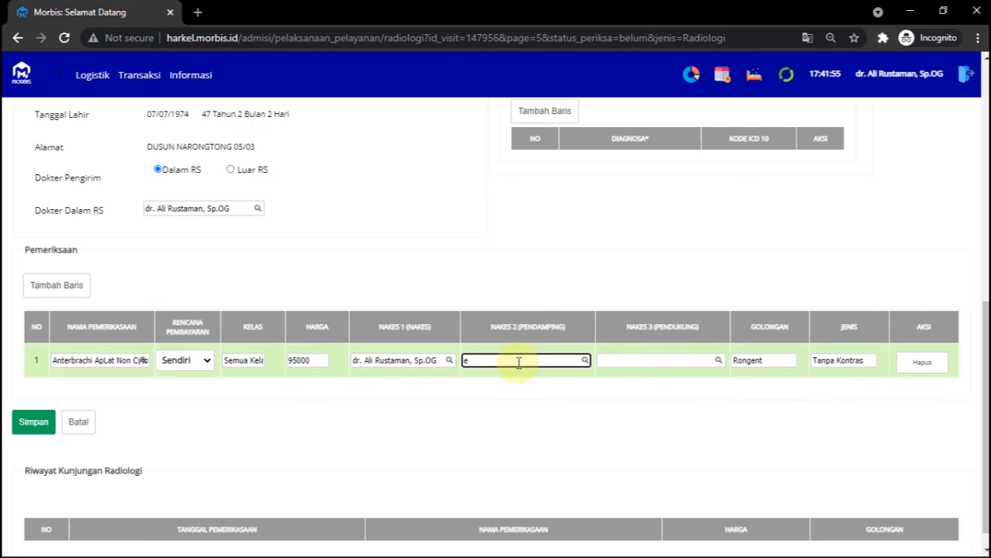
type("efa")
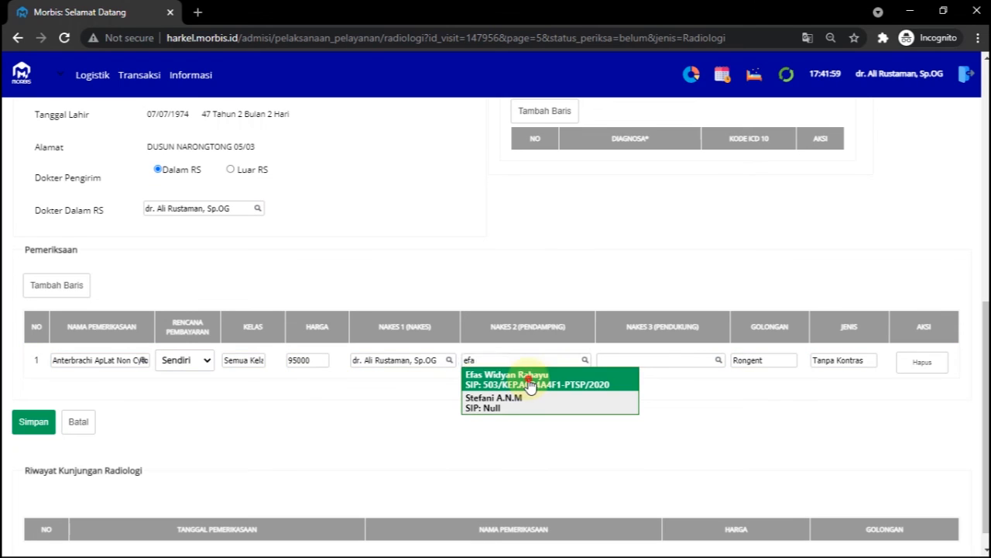
left_click(531, 379)
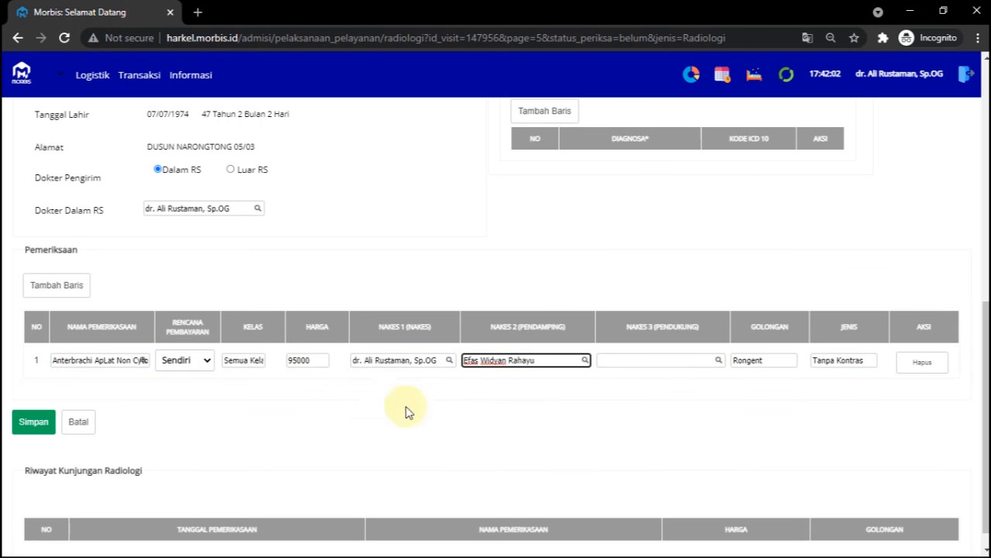
left_click(61, 286)
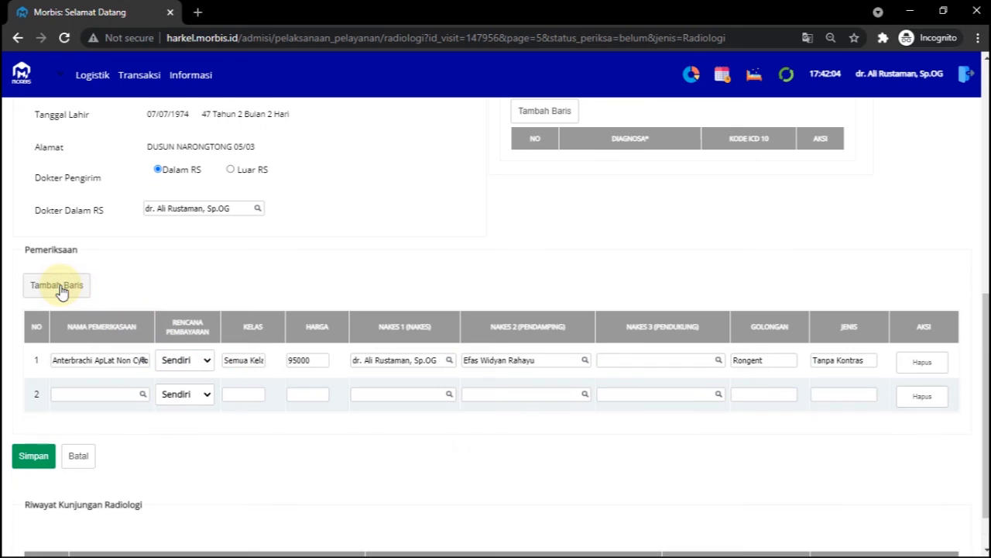
left_click(98, 394)
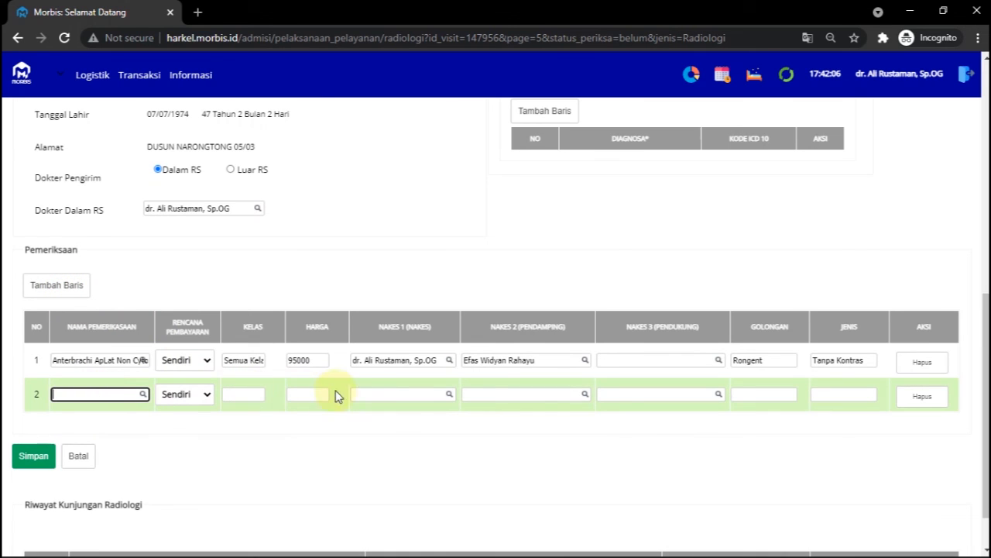
left_click(365, 394)
left_click(482, 394)
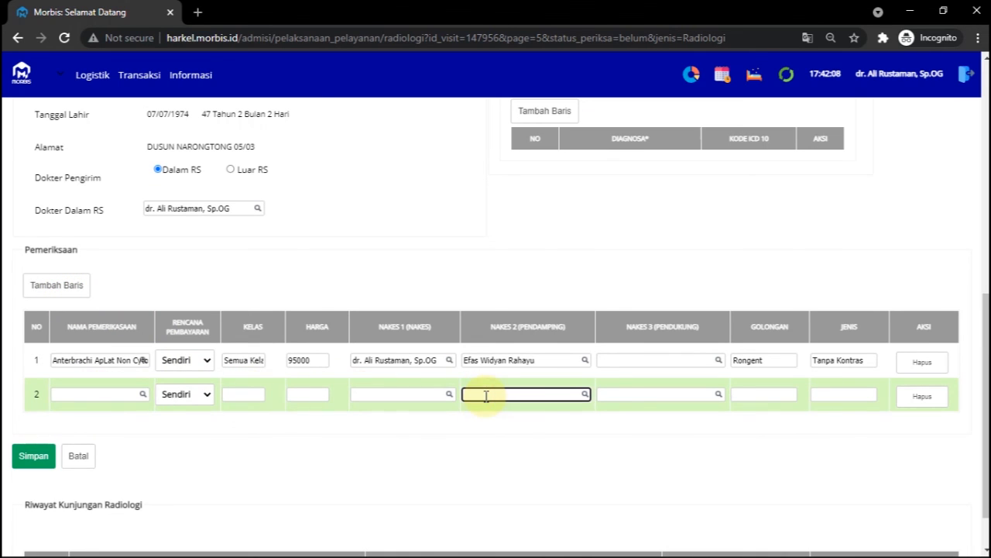
left_click(916, 400)
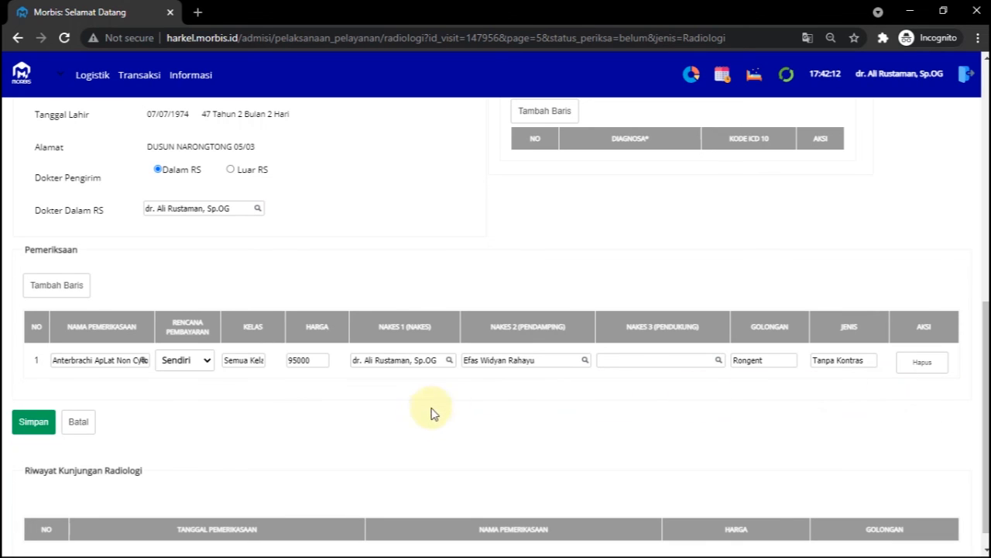
- Save the radiology examination request and acknowledge the message
left_click(34, 422)
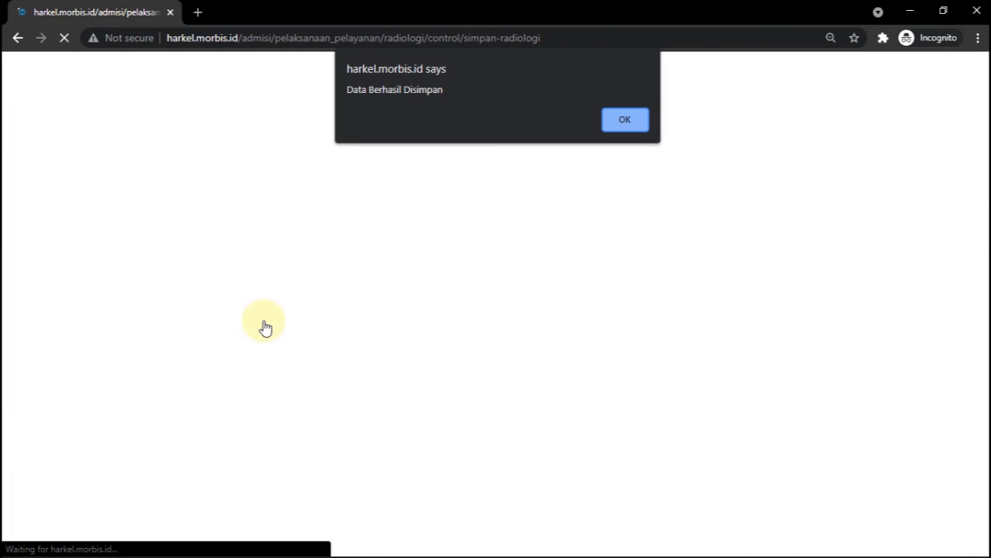
left_click(623, 116)
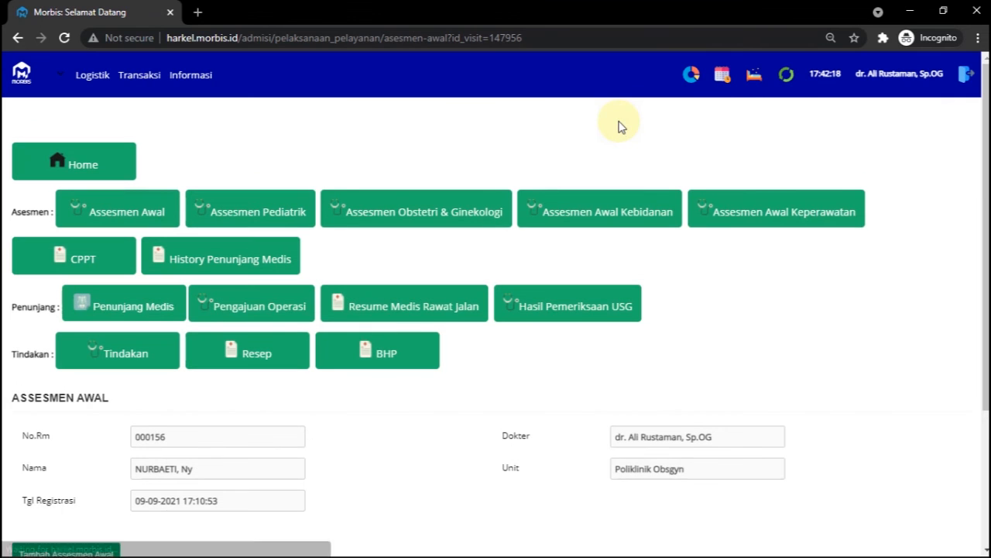
- Review the patient's laboratory and radiology examinations in History Penunjang Medis
left_click(243, 237)
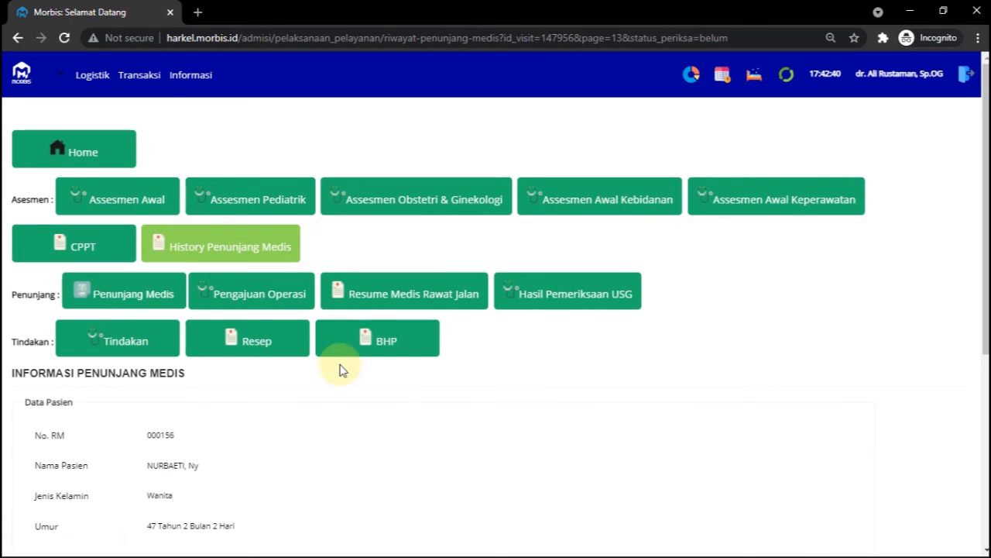
scroll(338, 370, "down", 3)
scroll(338, 371, "down", 2)
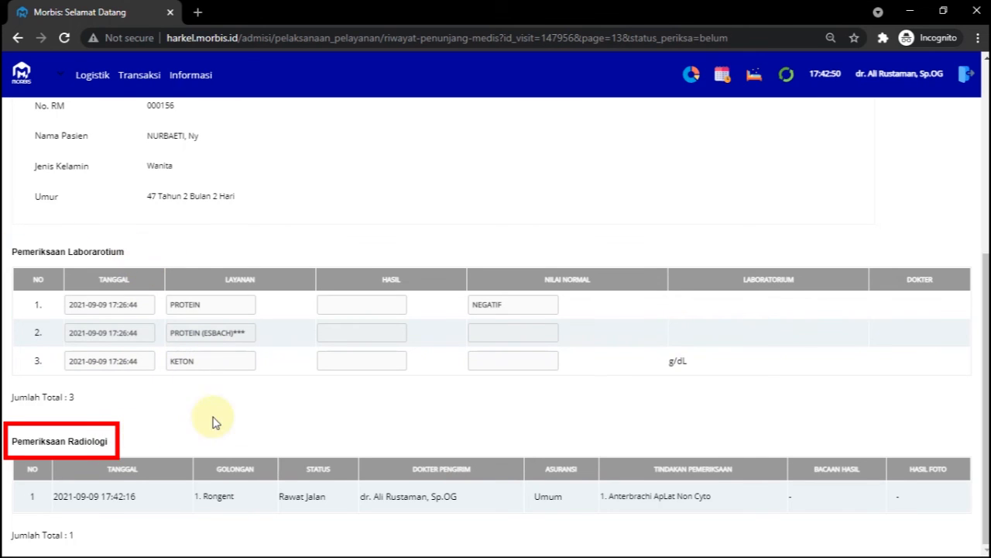
scroll(294, 406, "up", 3)
scroll(294, 405, "up", 1)
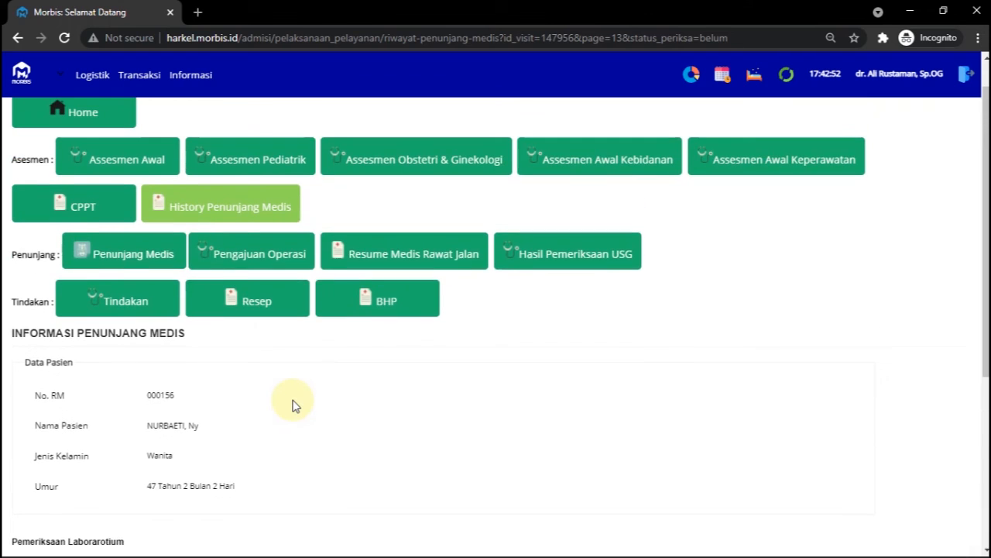
scroll(294, 405, "up", 1)
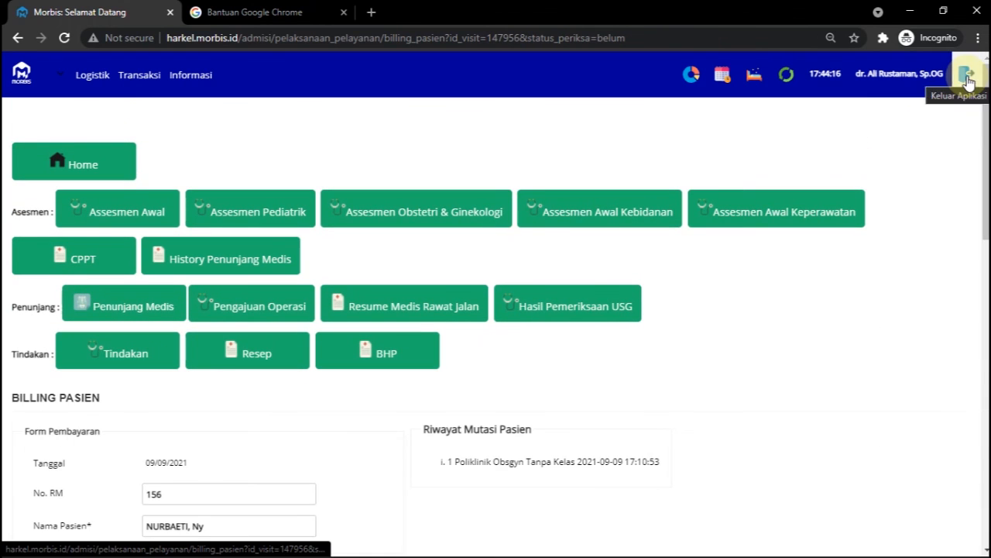
- Log out of the hospital application and confirm leaving
left_click(967, 78)
left_click(612, 381)
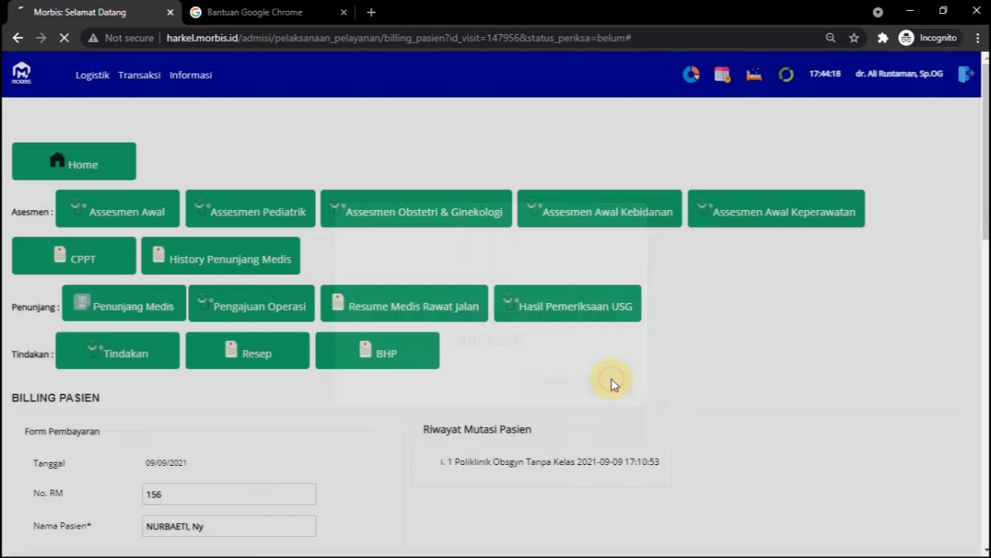